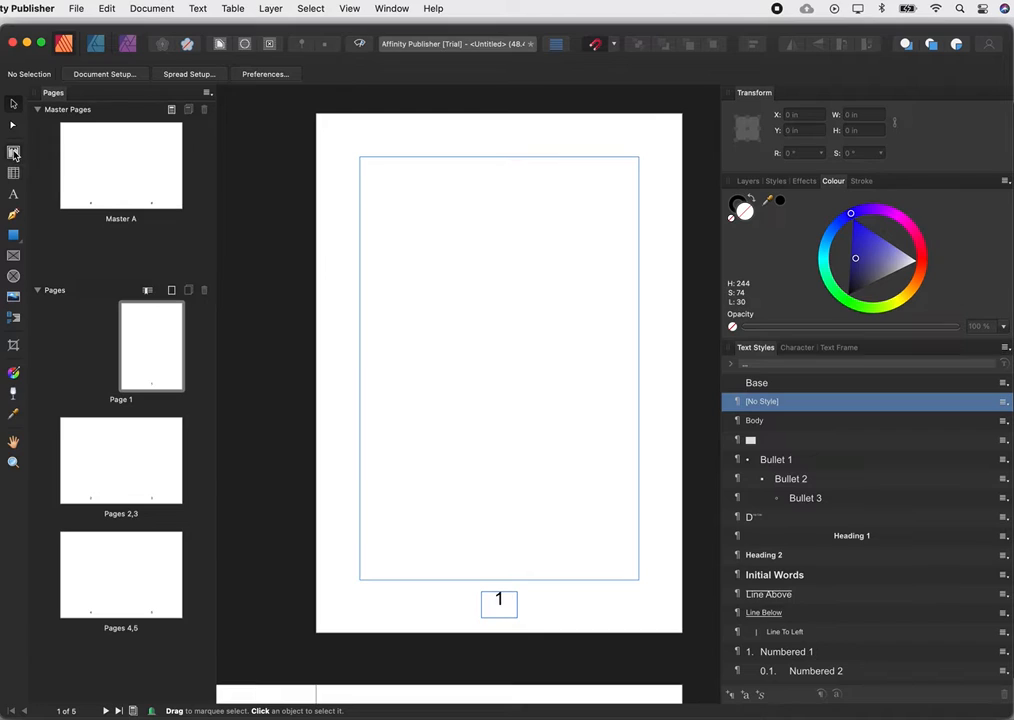
left_click_drag(402, 235, 570, 372)
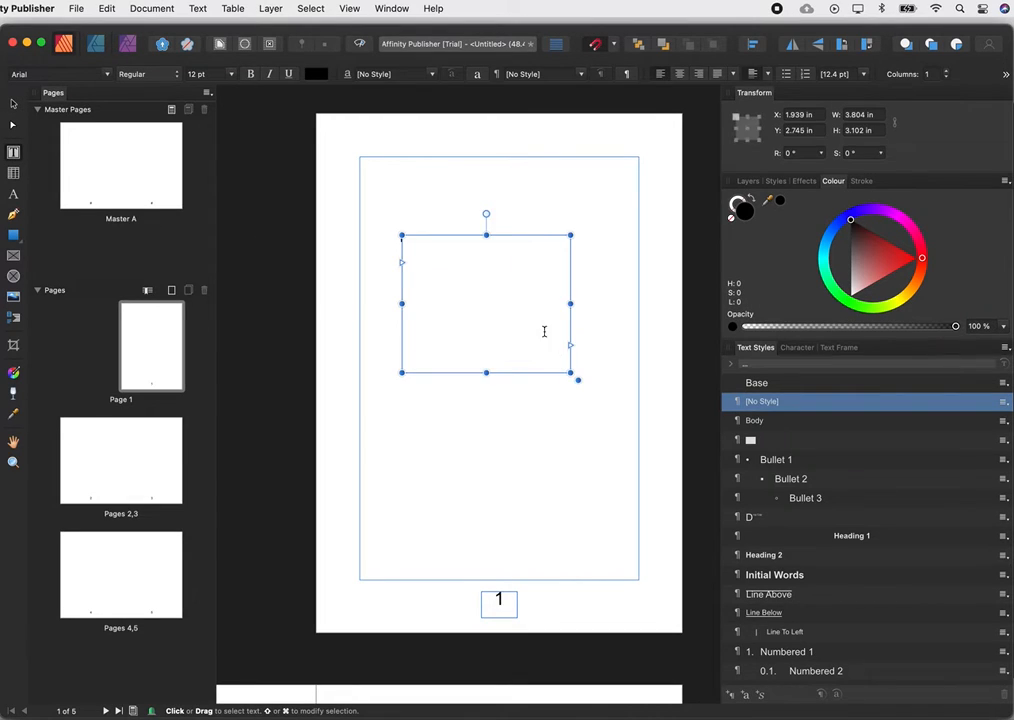
type("s")
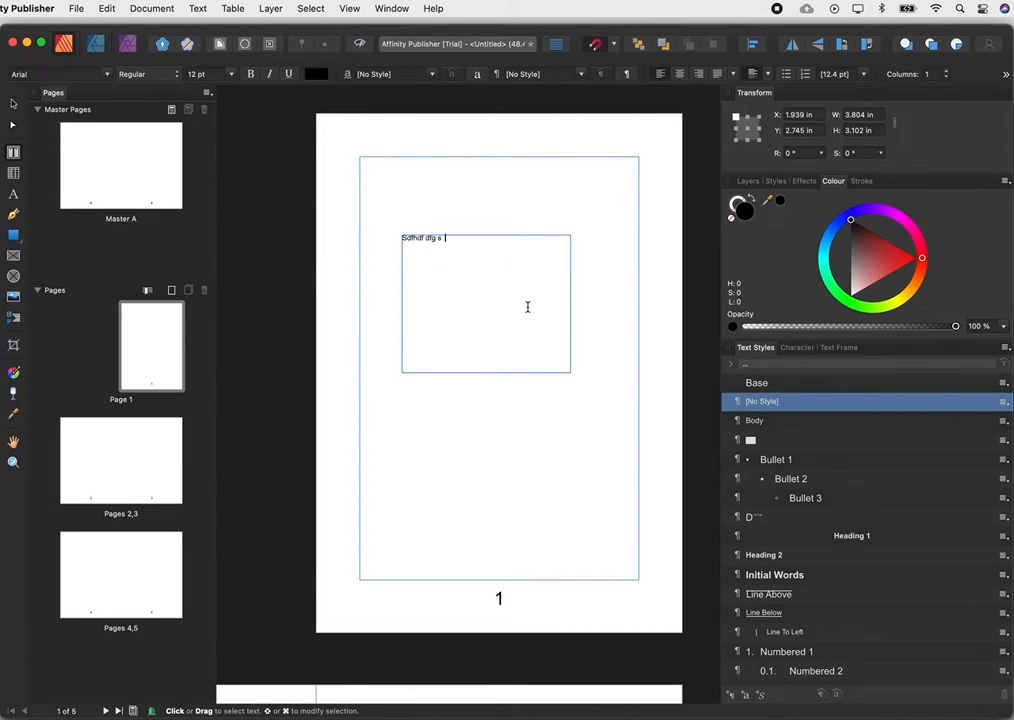
type("dfhdf dfg s gjf sfg ufg sgfiadgfuadf")
key("Escape")
left_click(12, 104)
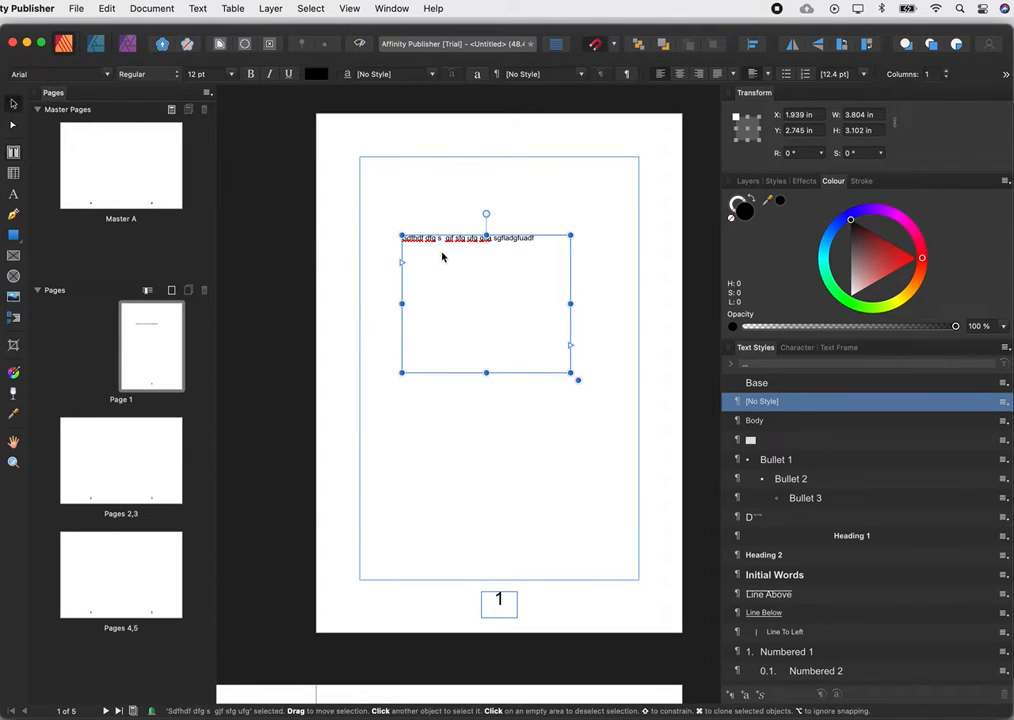
key("Delete")
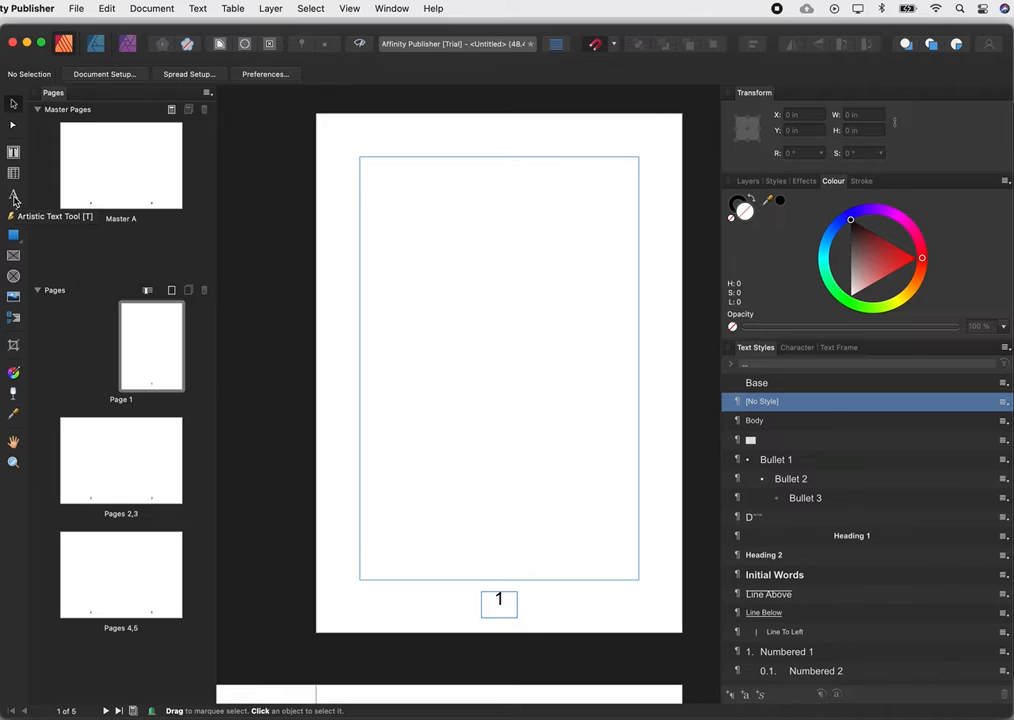
- Add the artistic text MASTHEAD in the upper part of page 1 and enlarge it to about 3.8 in wide
left_click(14, 196)
left_click(407, 243)
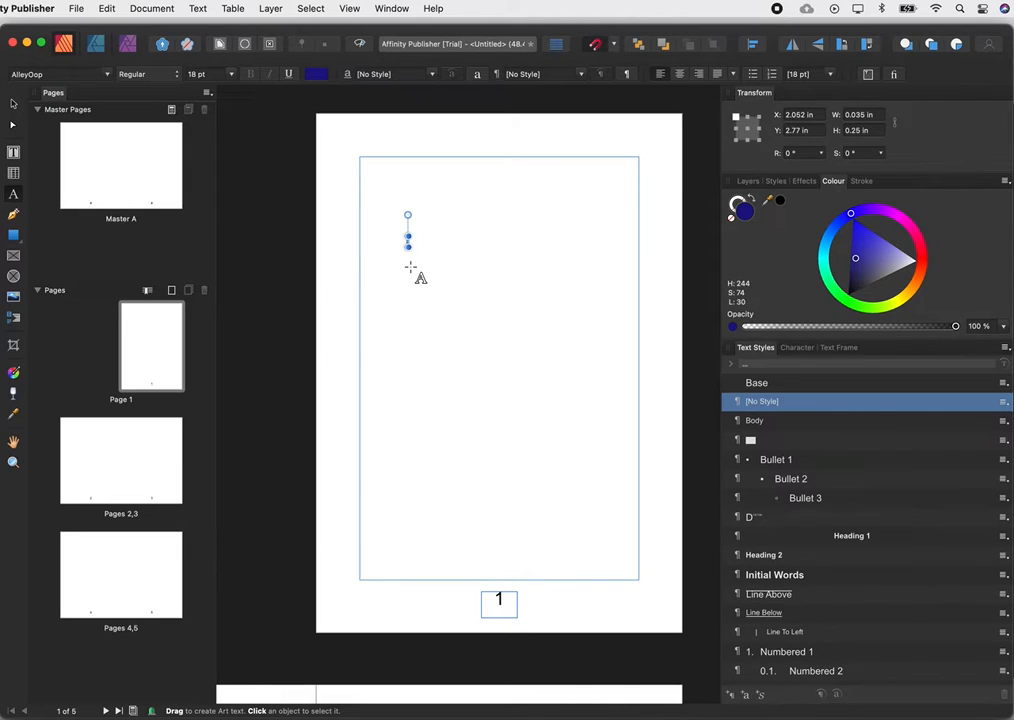
type("MAS")
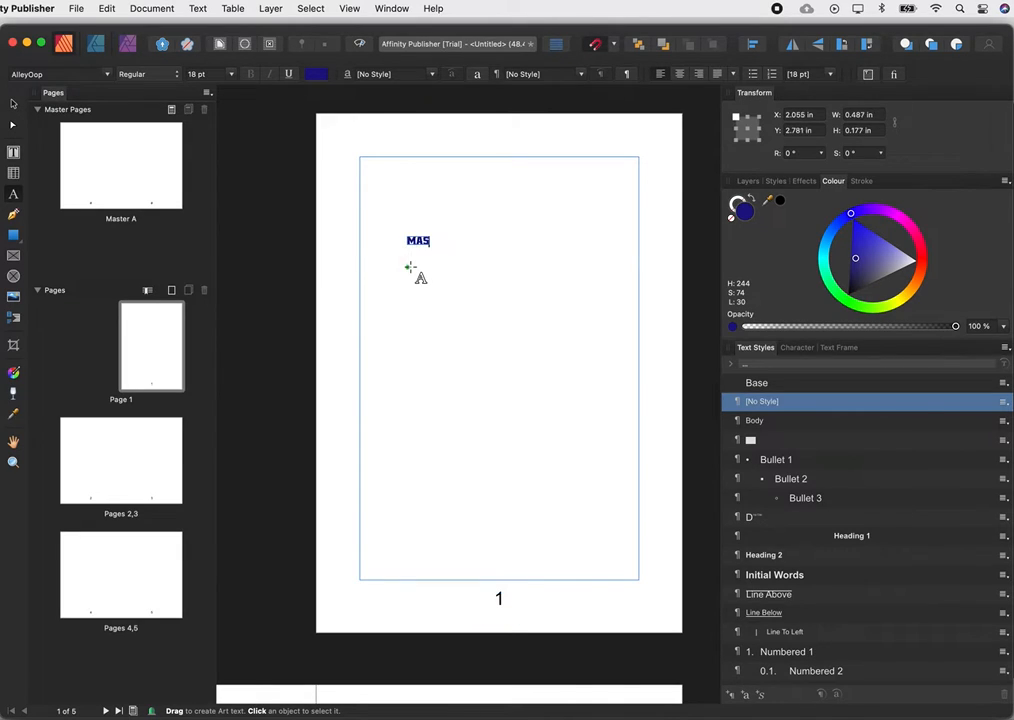
type("THEAD")
key("Escape")
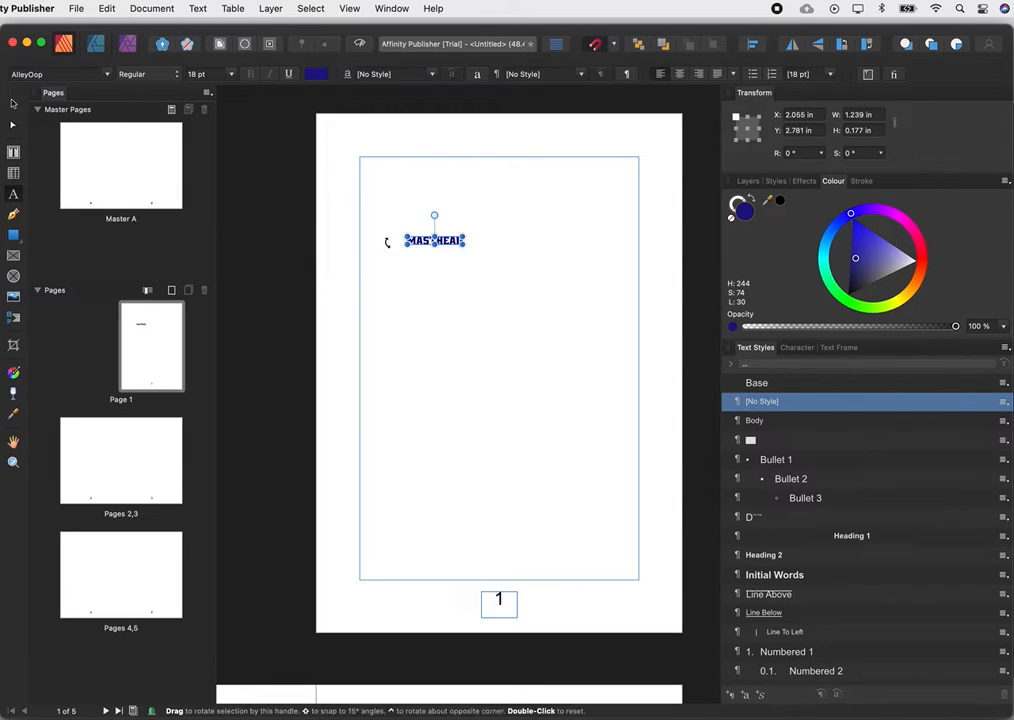
left_click(13, 103)
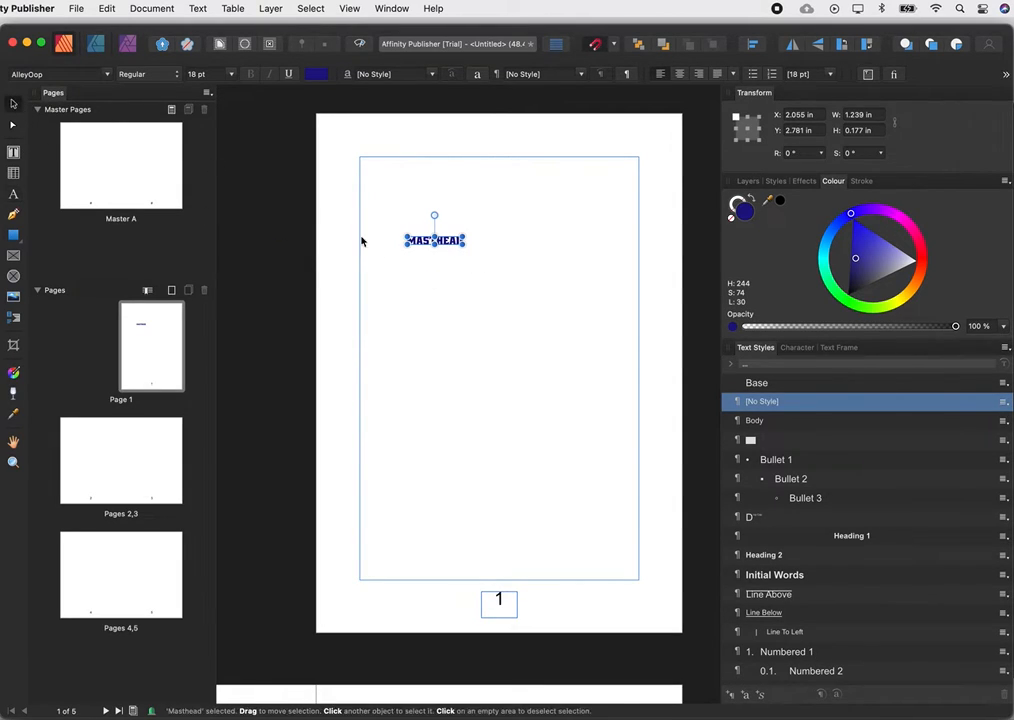
left_click_drag(463, 242, 572, 296)
mouse_move(490, 216)
left_mouse_down()
mouse_move(523, 226)
mouse_move(502, 290)
mouse_move(435, 238)
mouse_move(493, 201)
left_mouse_up()
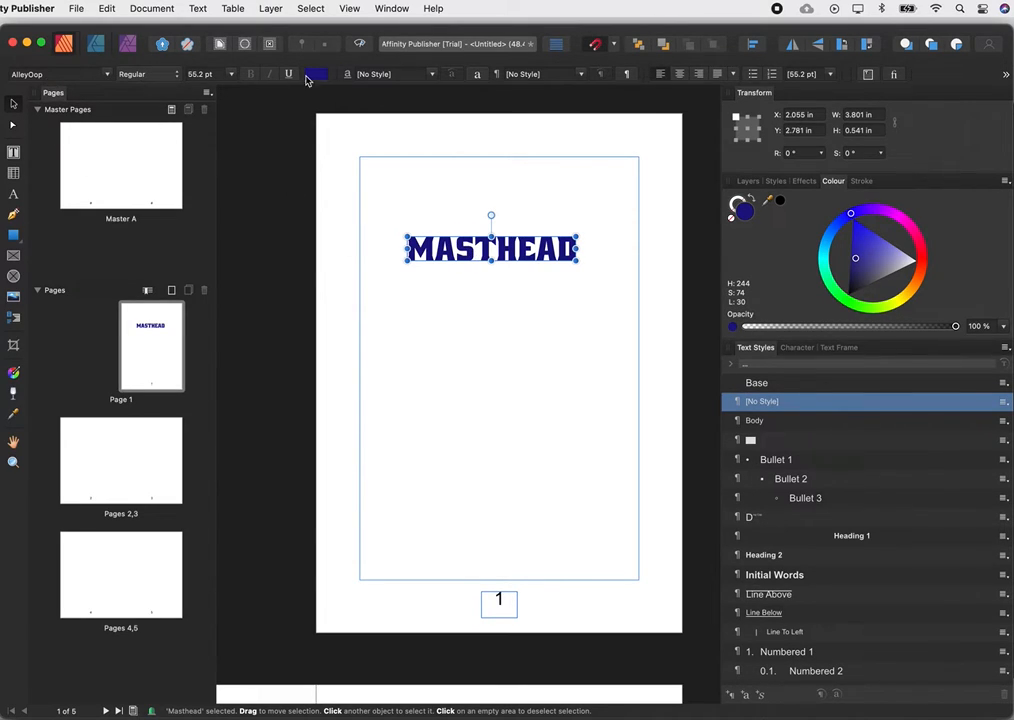
- Set the masthead text to Arial Black at 72 pt, trying an underline and removing it again
left_click(107, 74)
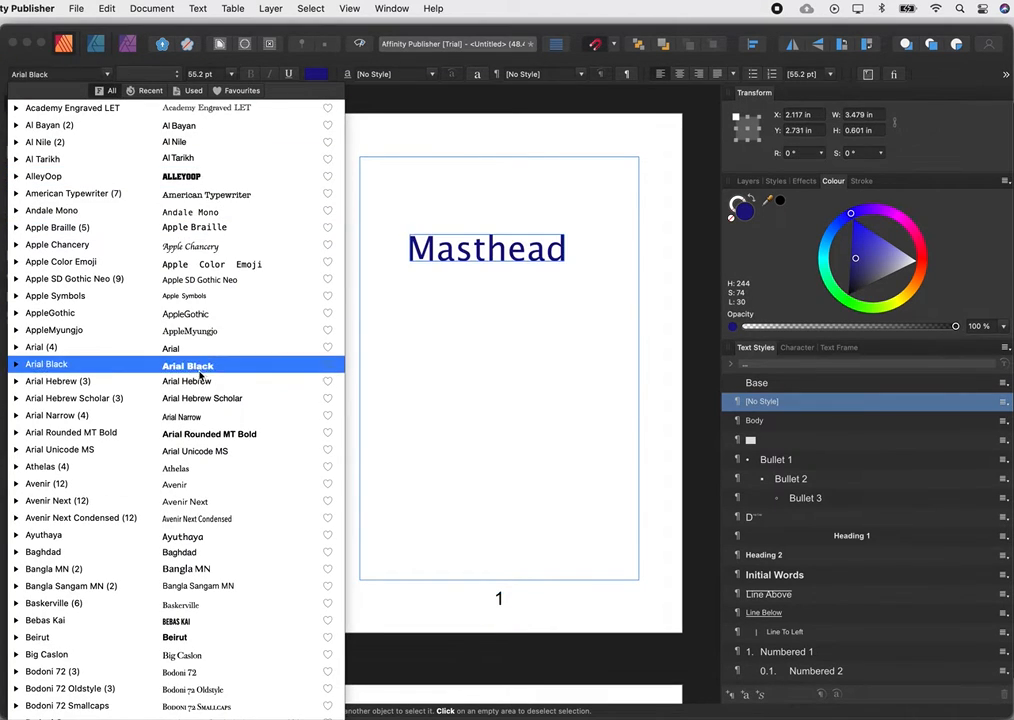
left_click(195, 365)
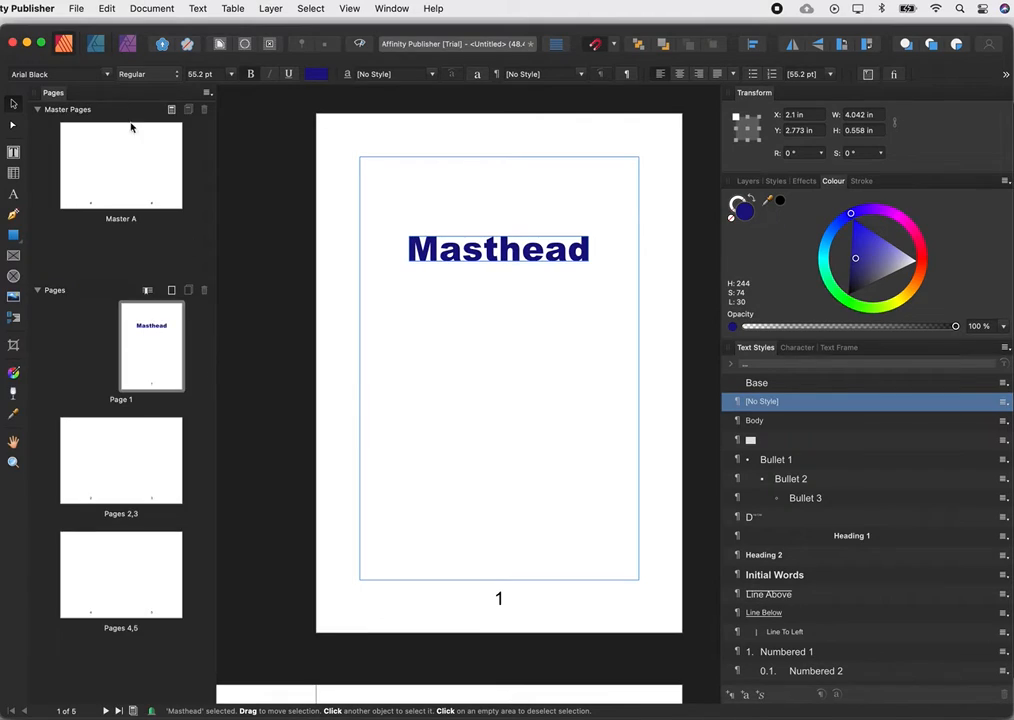
left_click(231, 74)
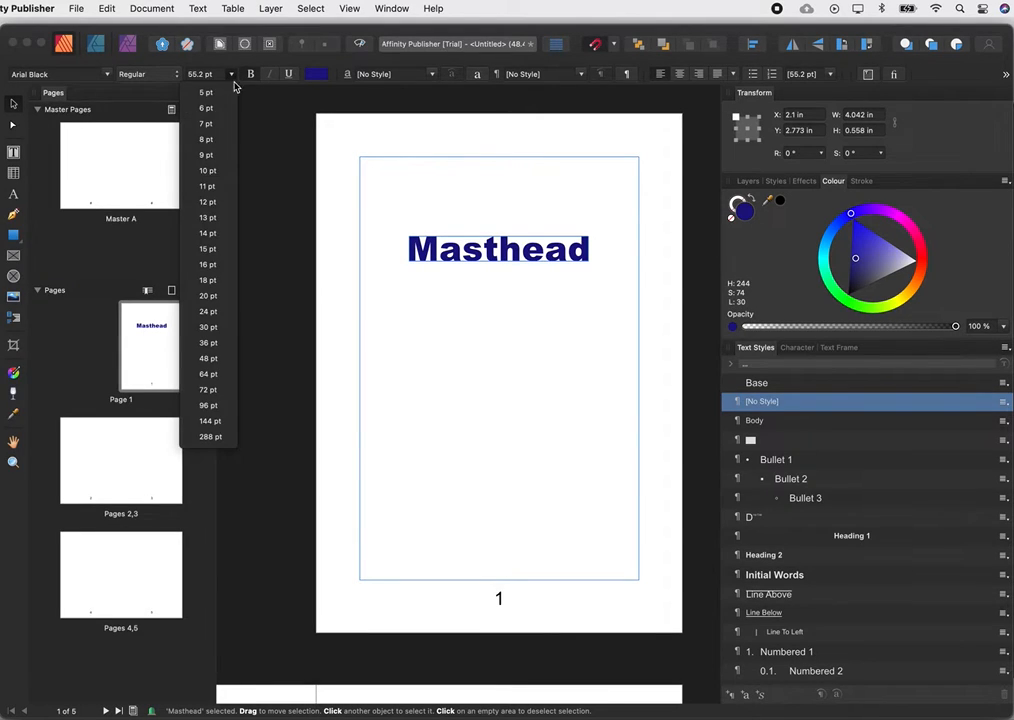
left_click(225, 389)
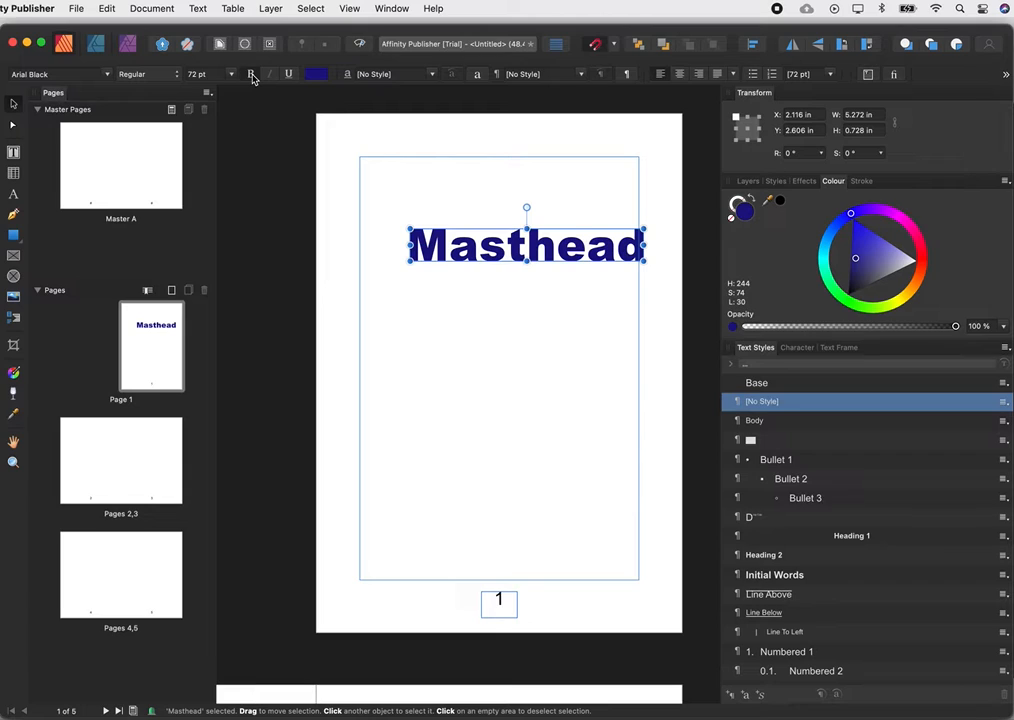
left_click(288, 75)
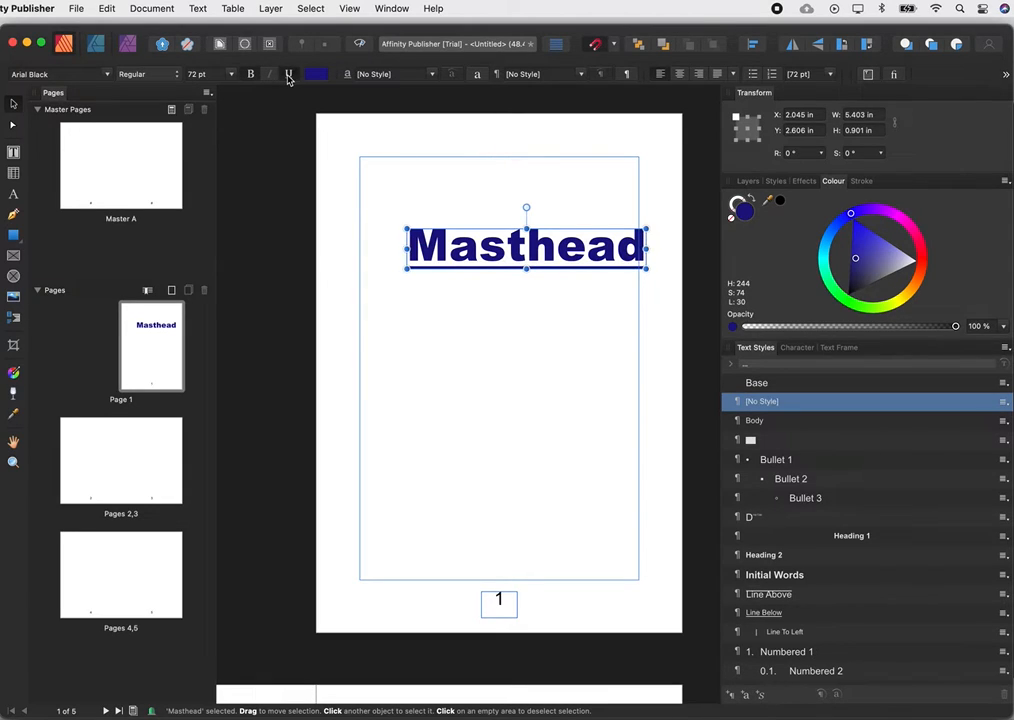
left_click(288, 75)
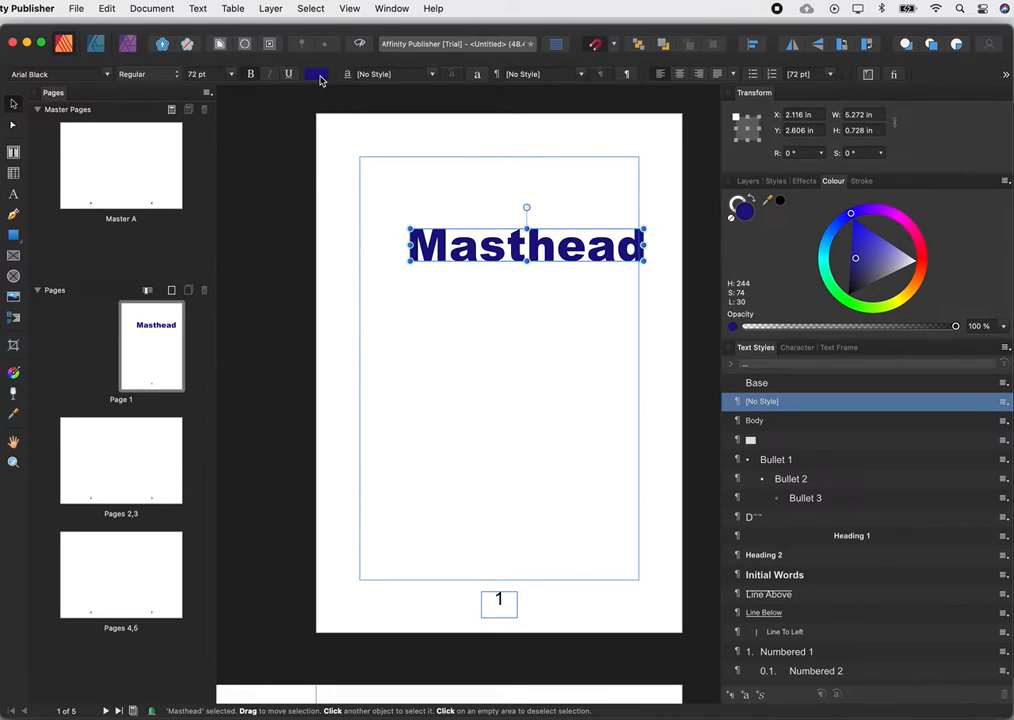
- Recolour the masthead green (H 124, S 74, L 30) and centre it horizontally between the page margins
left_click(316, 75)
left_click(378, 222)
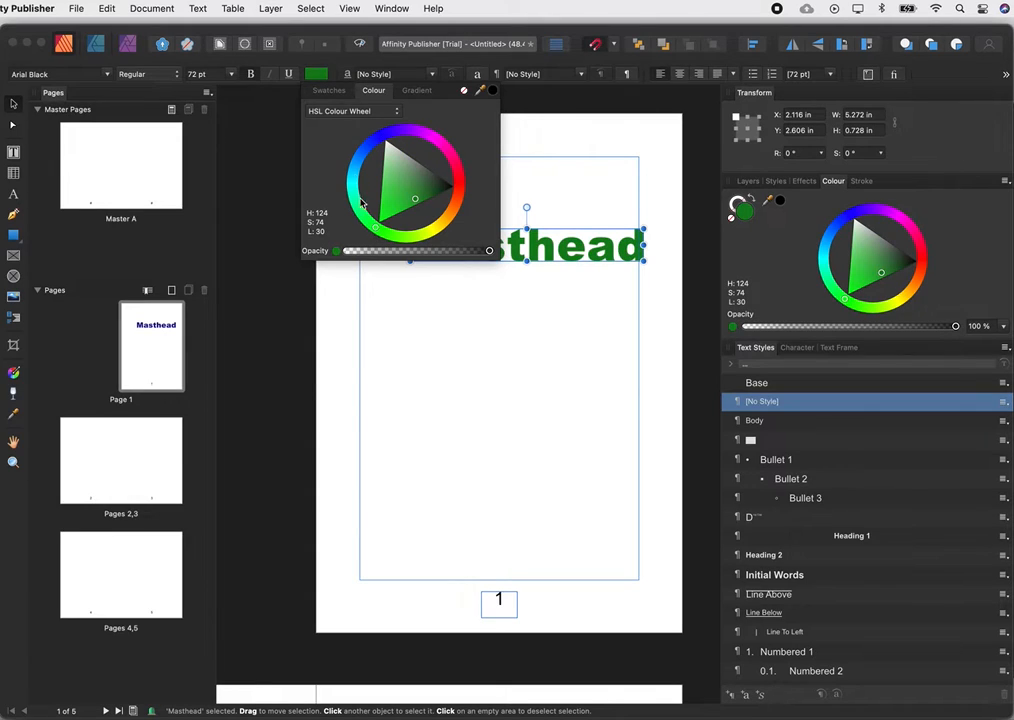
left_click(537, 145)
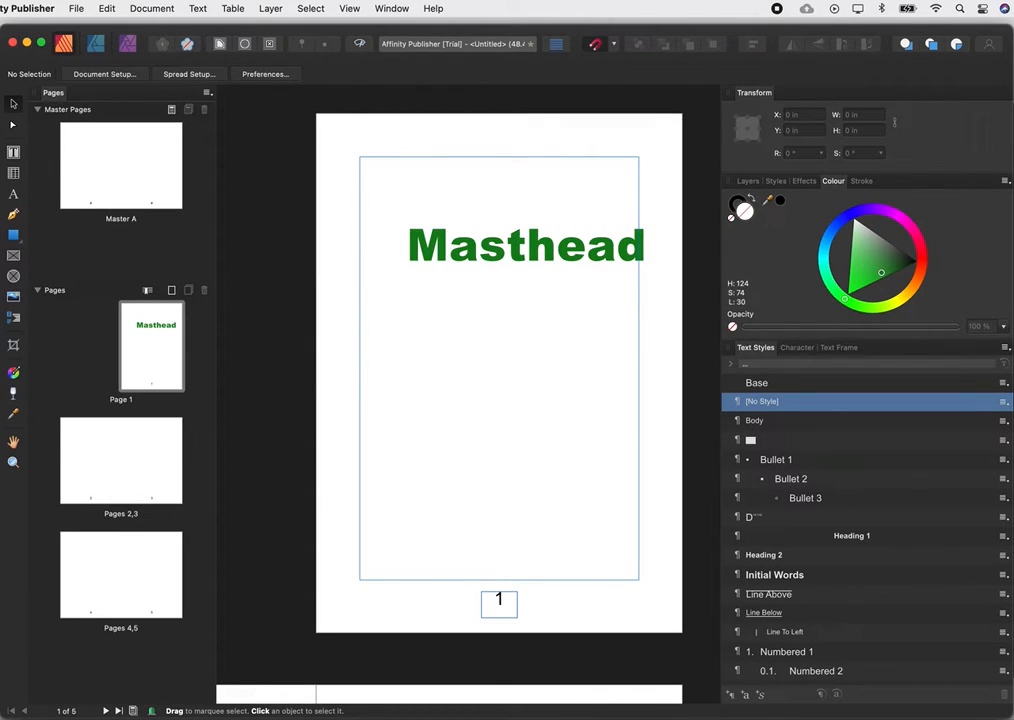
left_click_drag(495, 252, 470, 254)
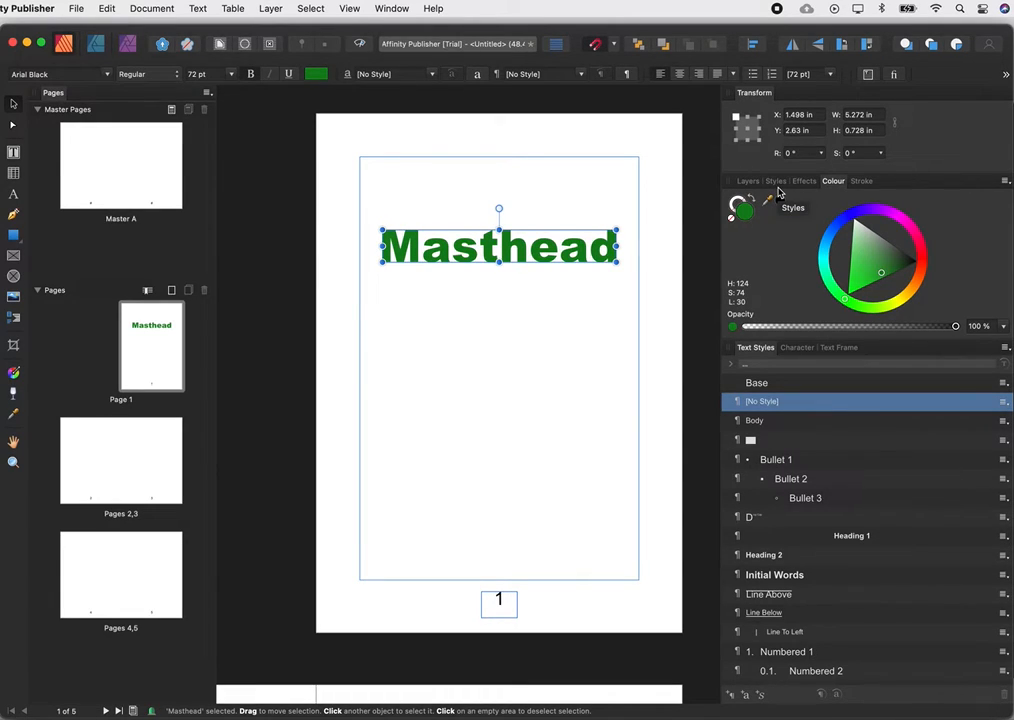
left_click(353, 9)
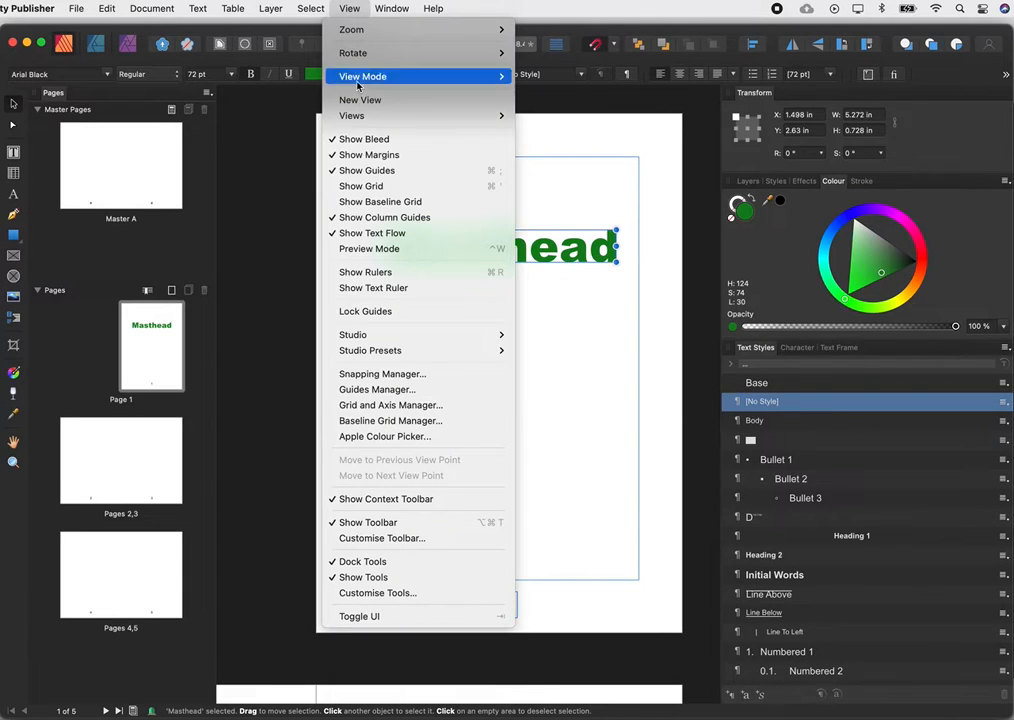
left_click(380, 391)
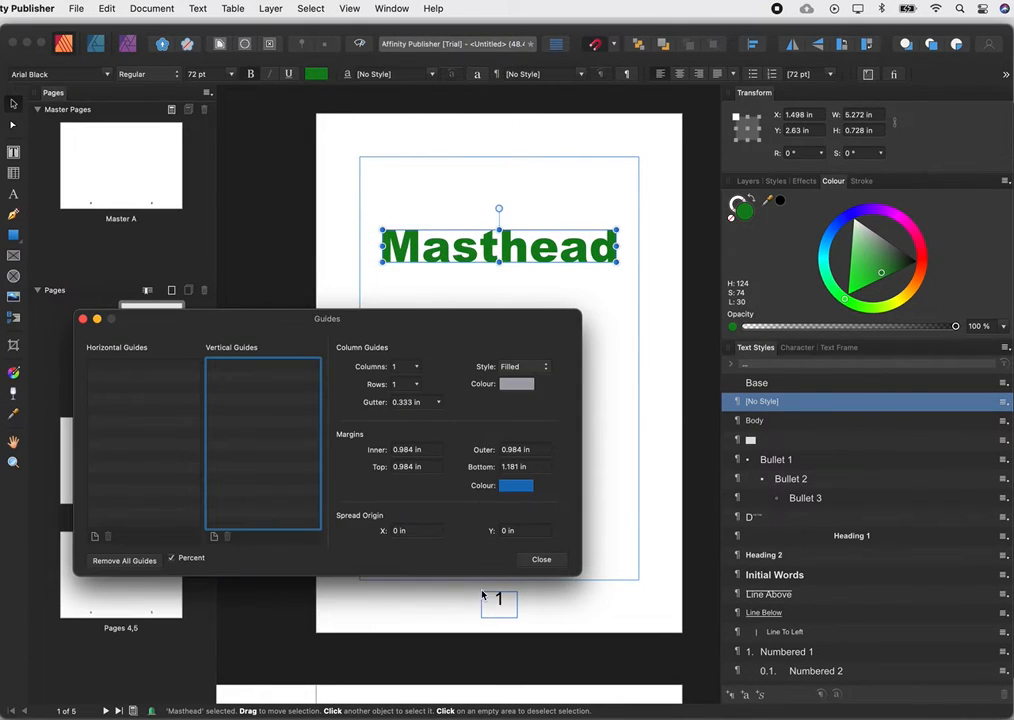
left_click(538, 558)
left_click(349, 9)
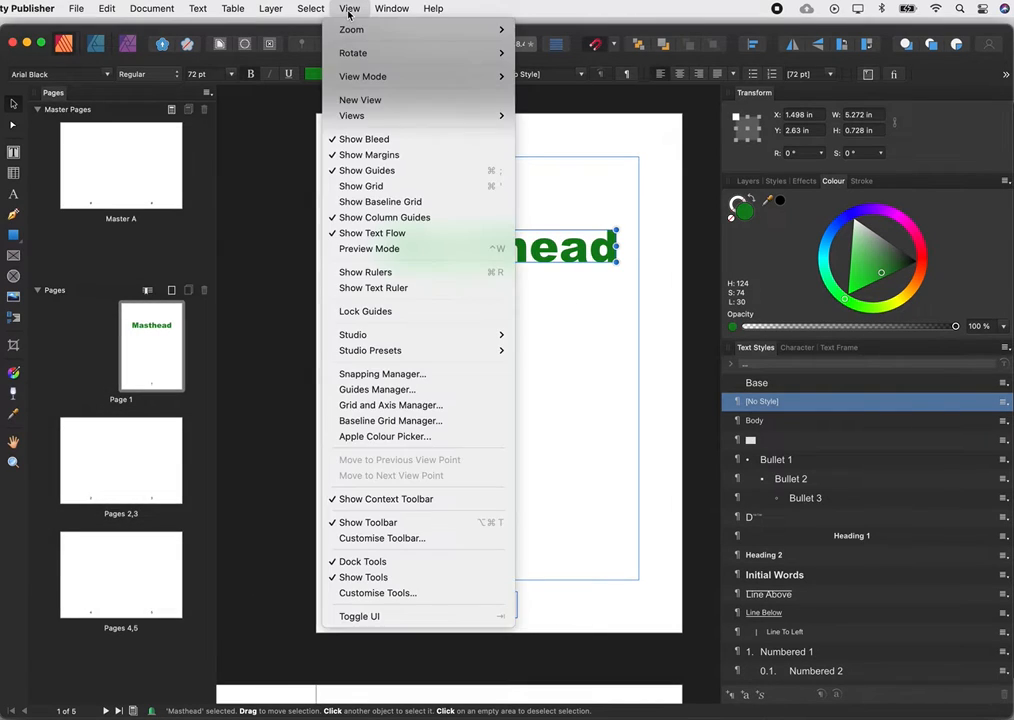
mouse_move(490, 335)
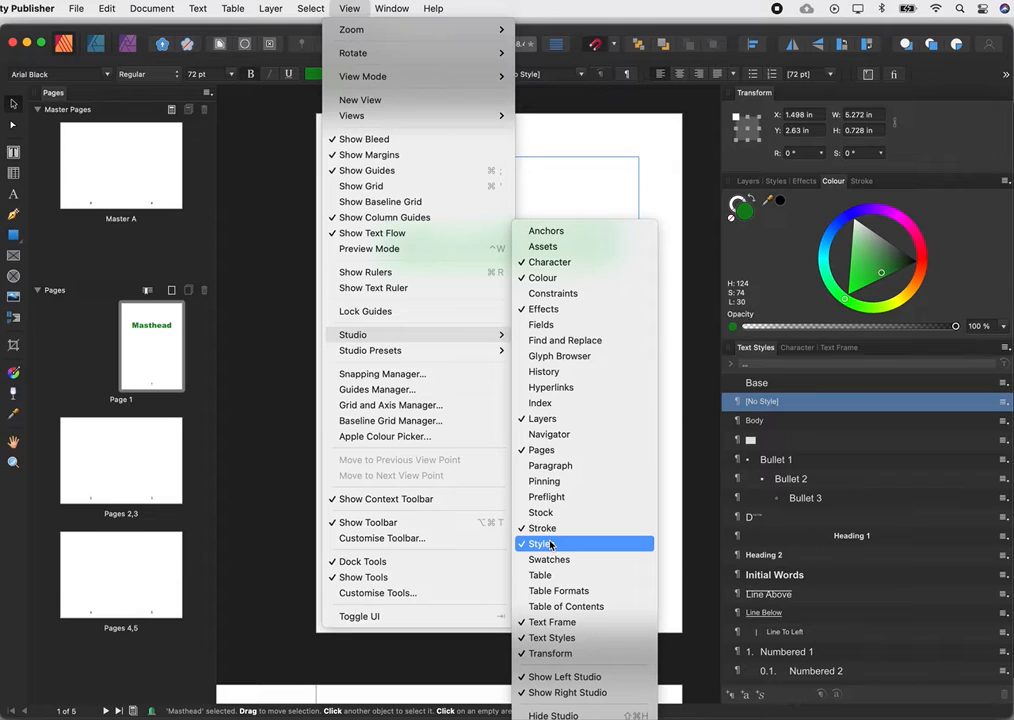
left_click(593, 125)
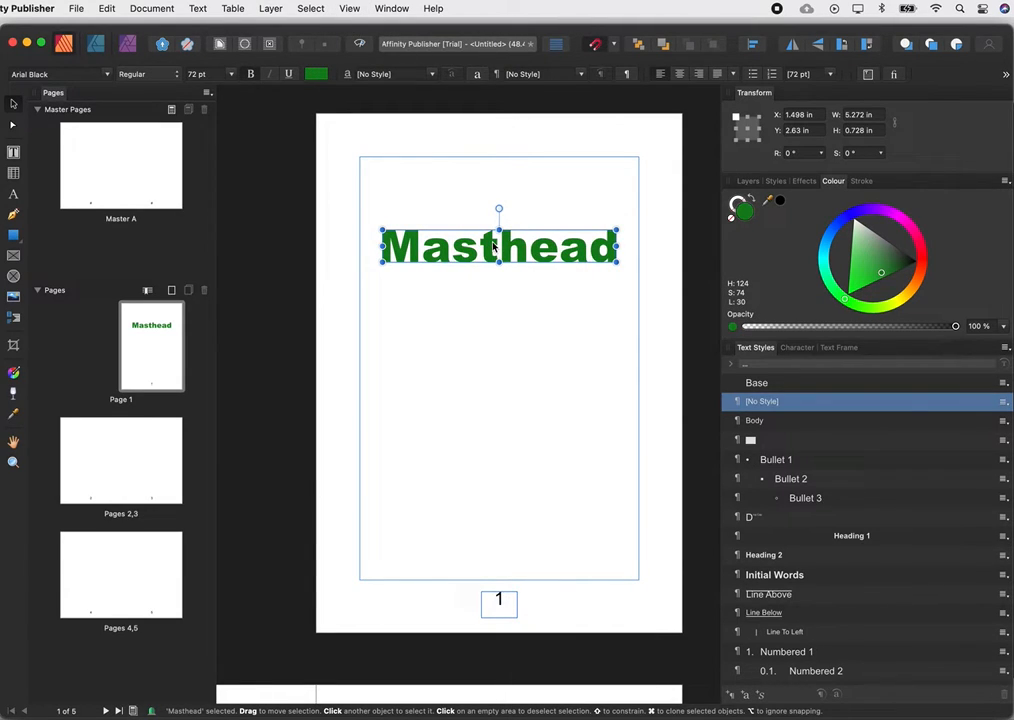
- Try the Aluminium style from the Default styles on the masthead text
left_click(776, 182)
scroll(900, 270, "down", 3)
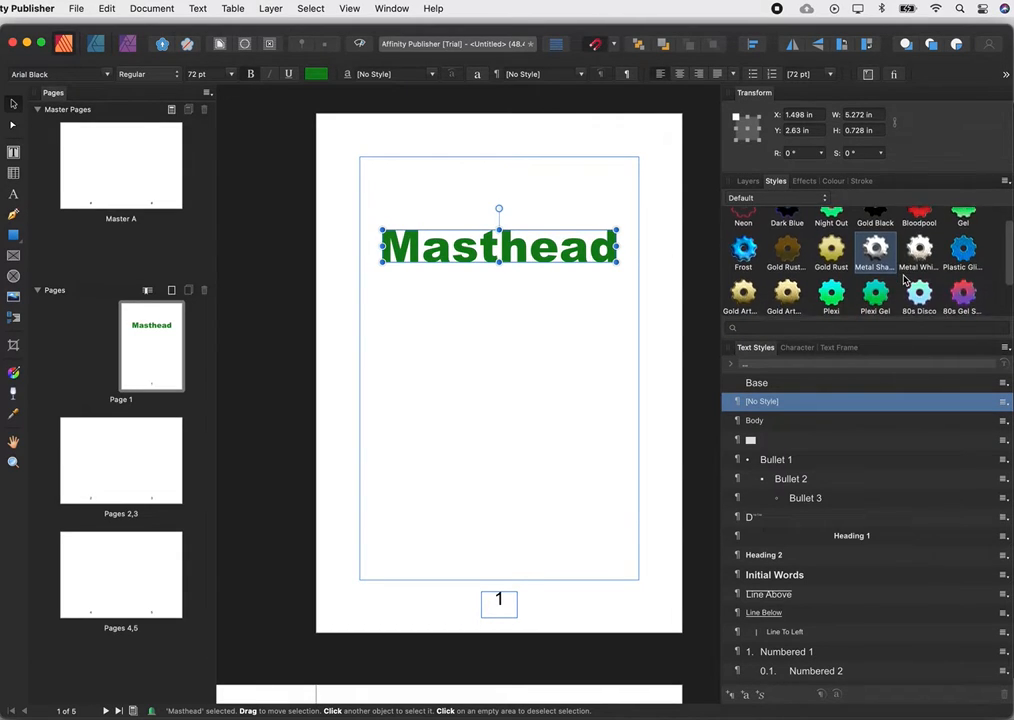
scroll(905, 280, "down", 1)
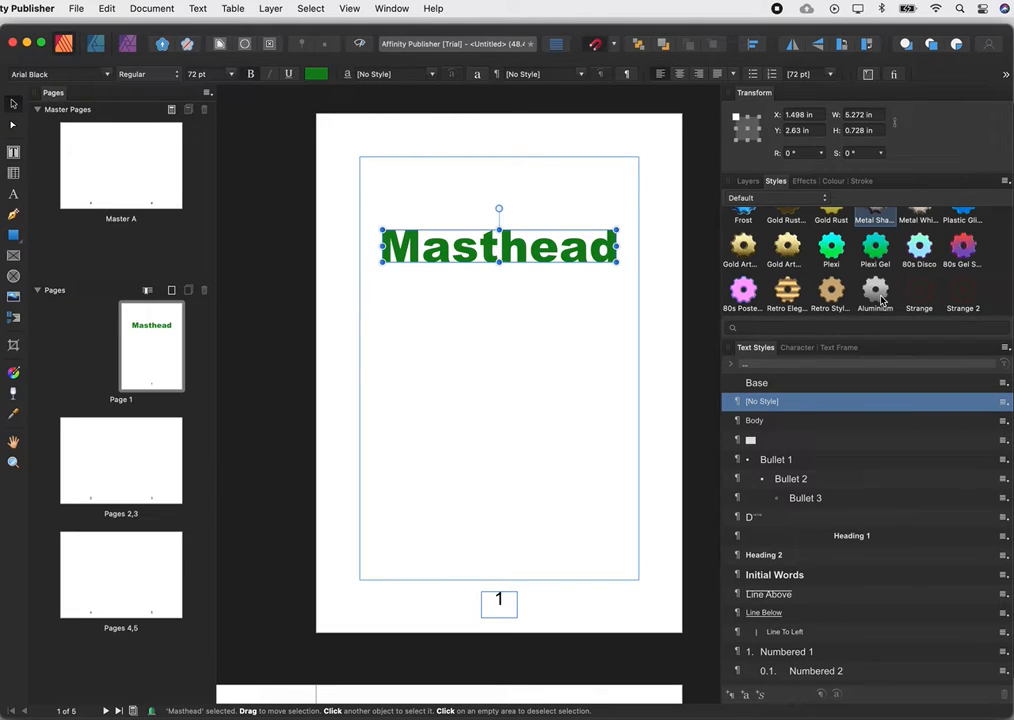
left_click(881, 299)
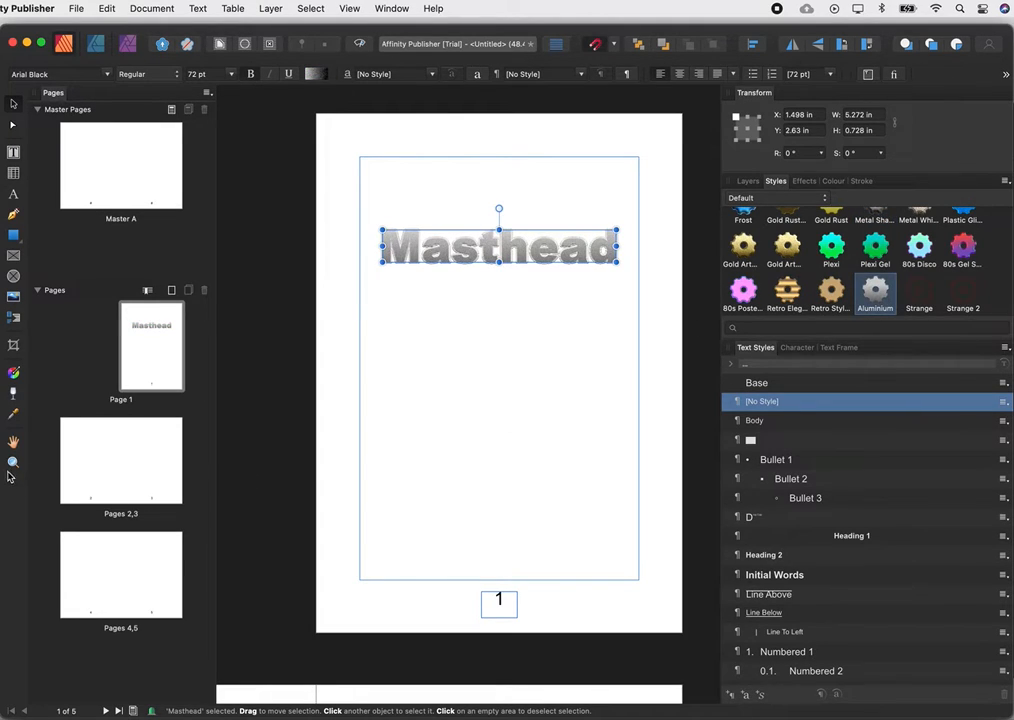
left_click(440, 333)
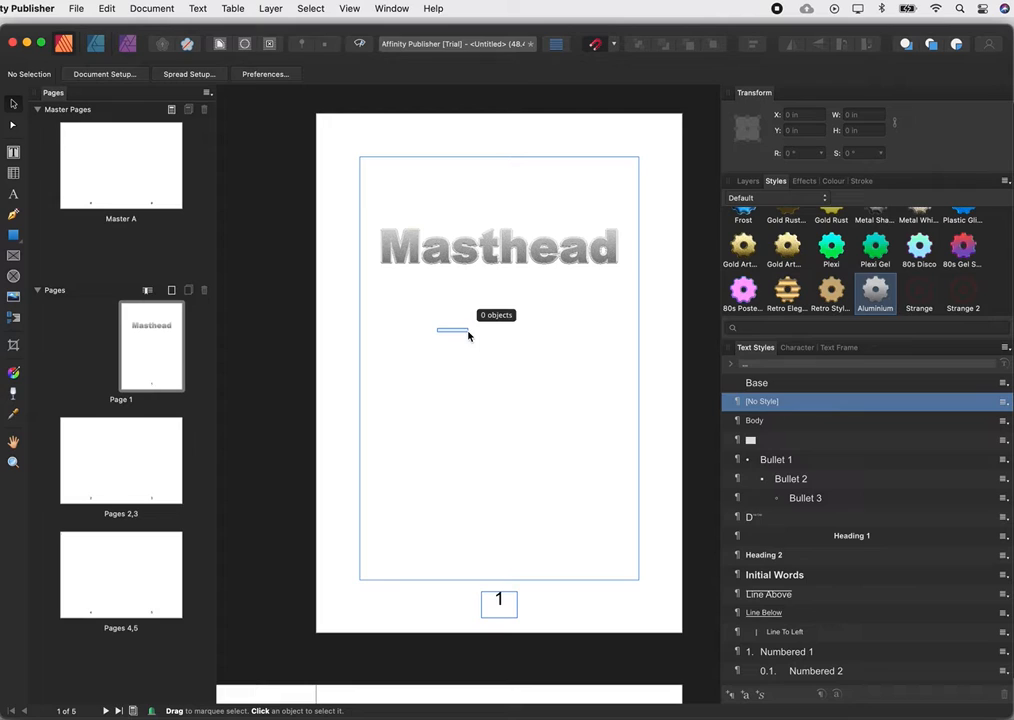
- Try the Plexi, Retro and pink 80s styles on the masthead, finishing with the red-purple 80s Gel style
left_click(13, 463)
left_click_drag(394, 292, 454, 300)
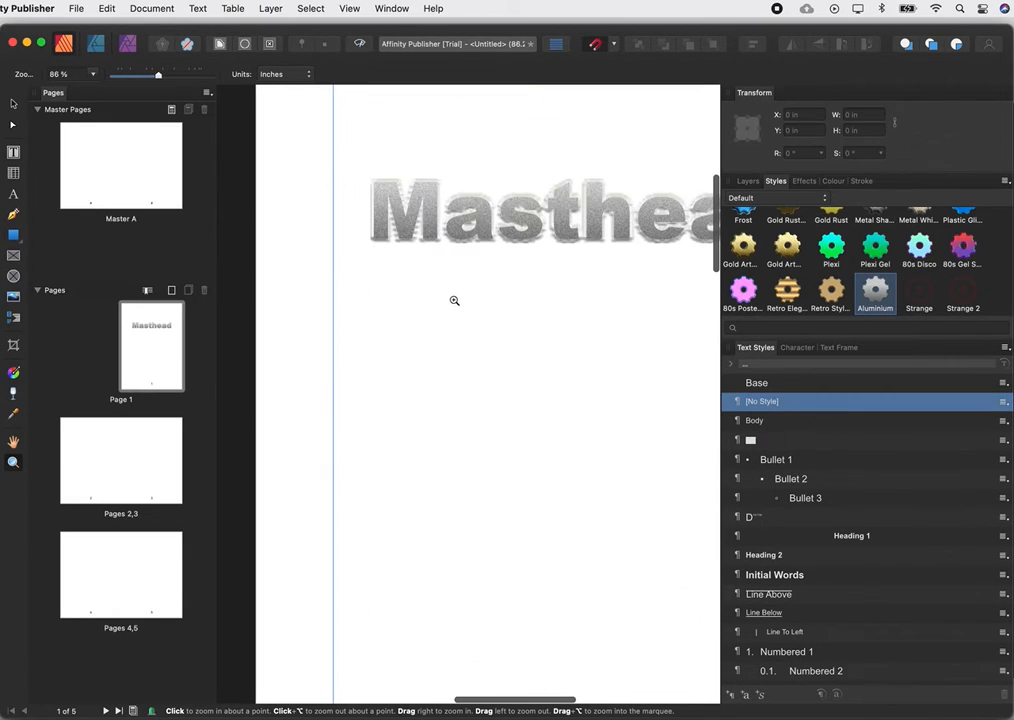
key("h")
left_click_drag(478, 376, 373, 403)
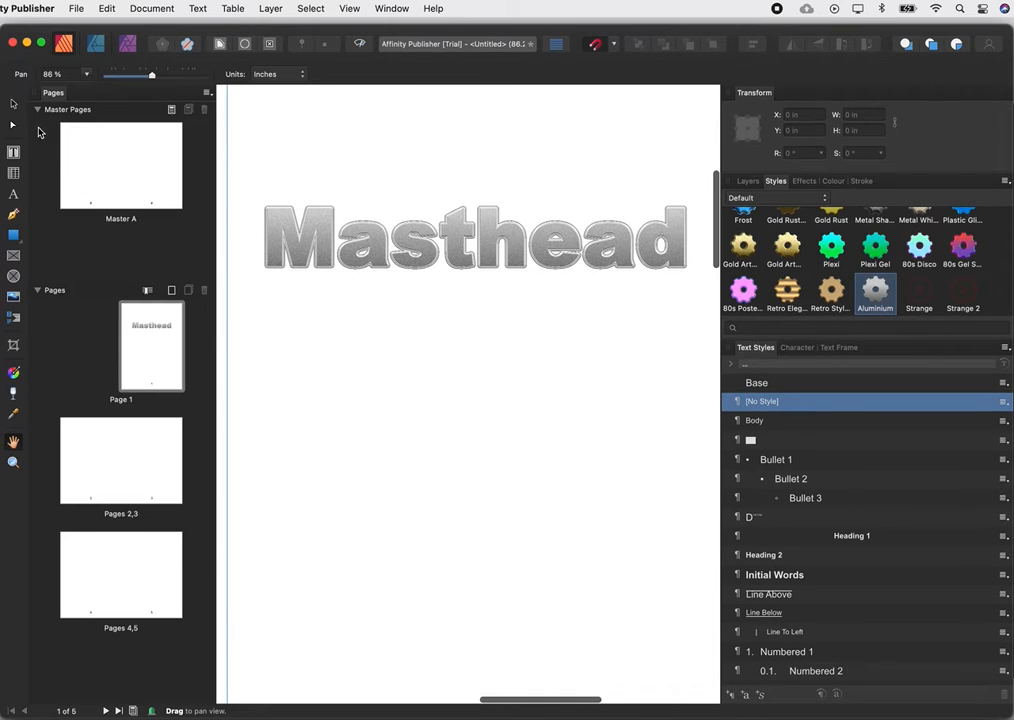
left_click(13, 103)
left_click(493, 233)
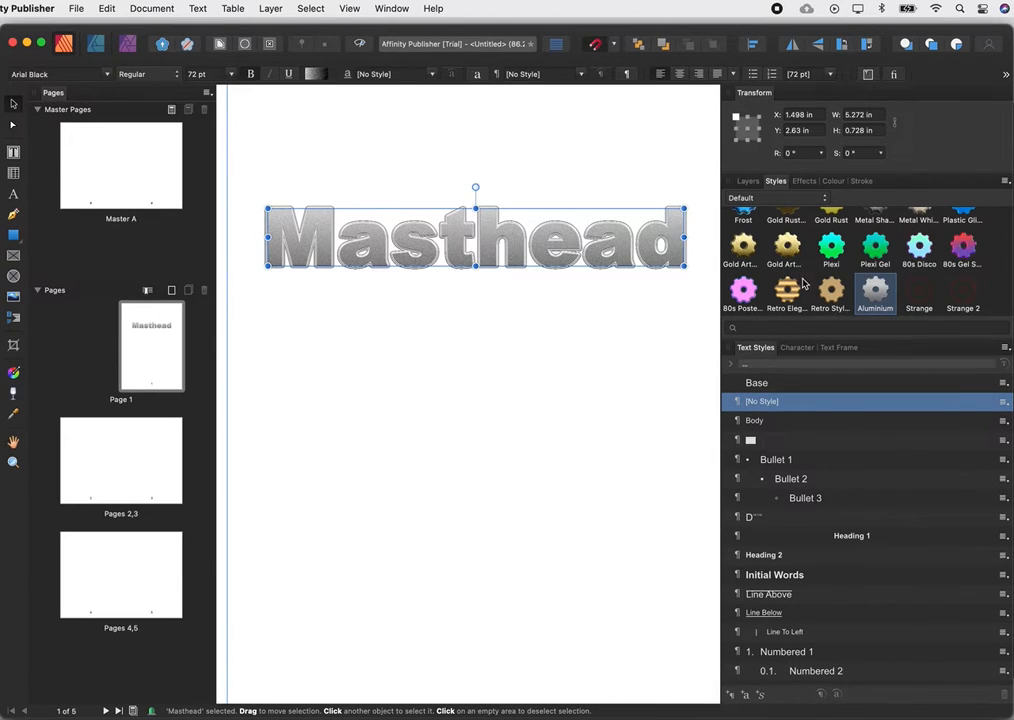
left_click(831, 247)
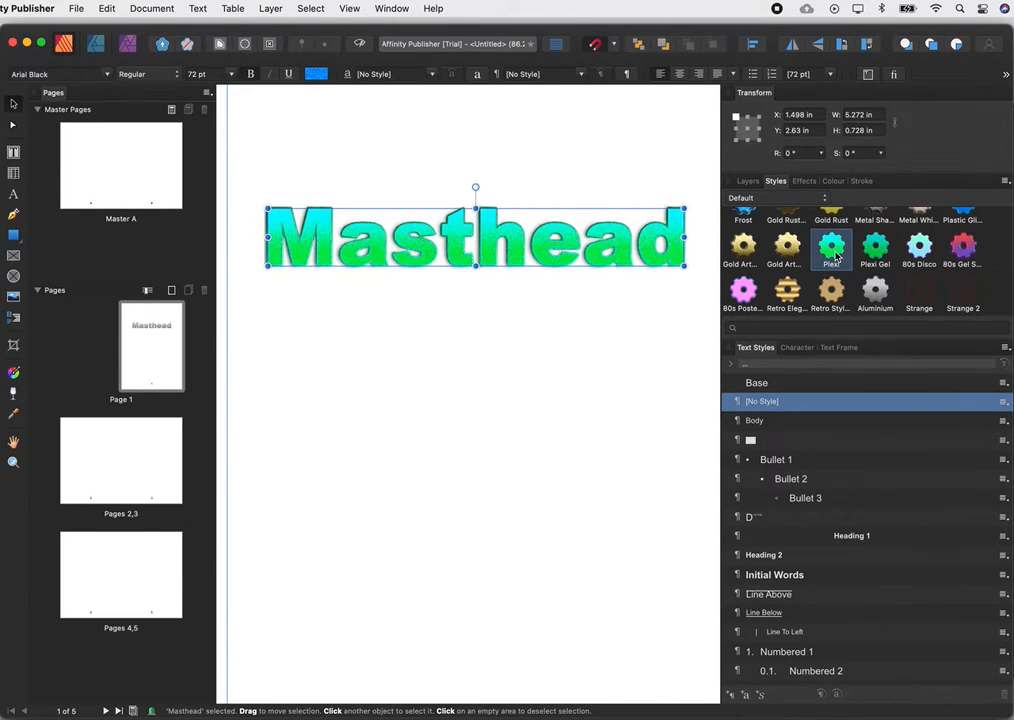
left_click(789, 292)
left_click(743, 290)
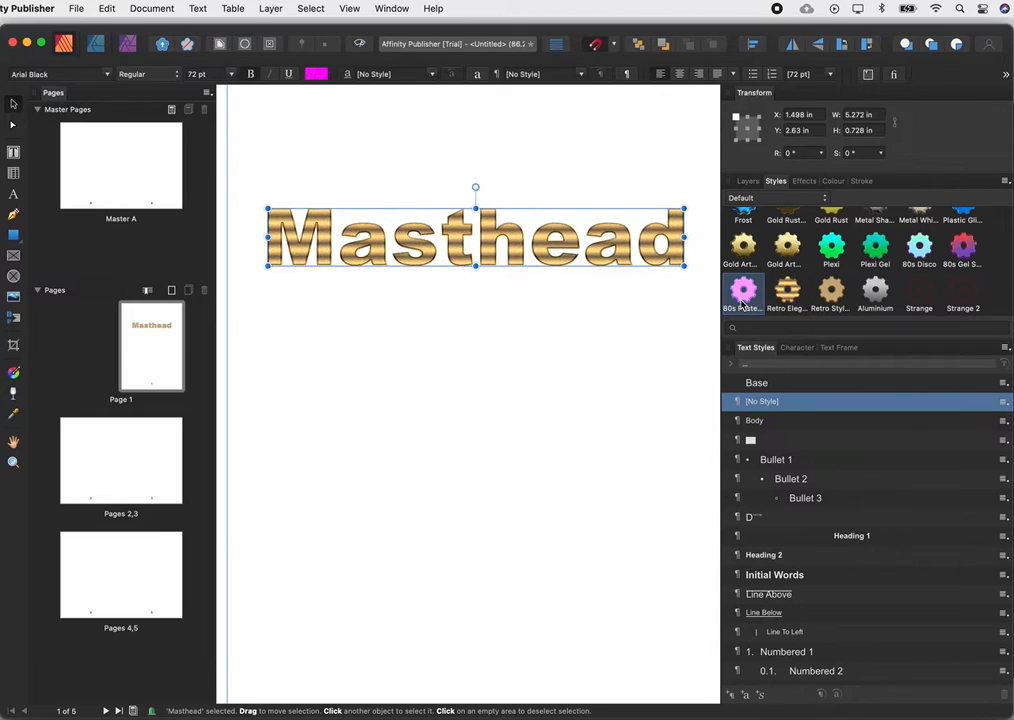
left_click(962, 252)
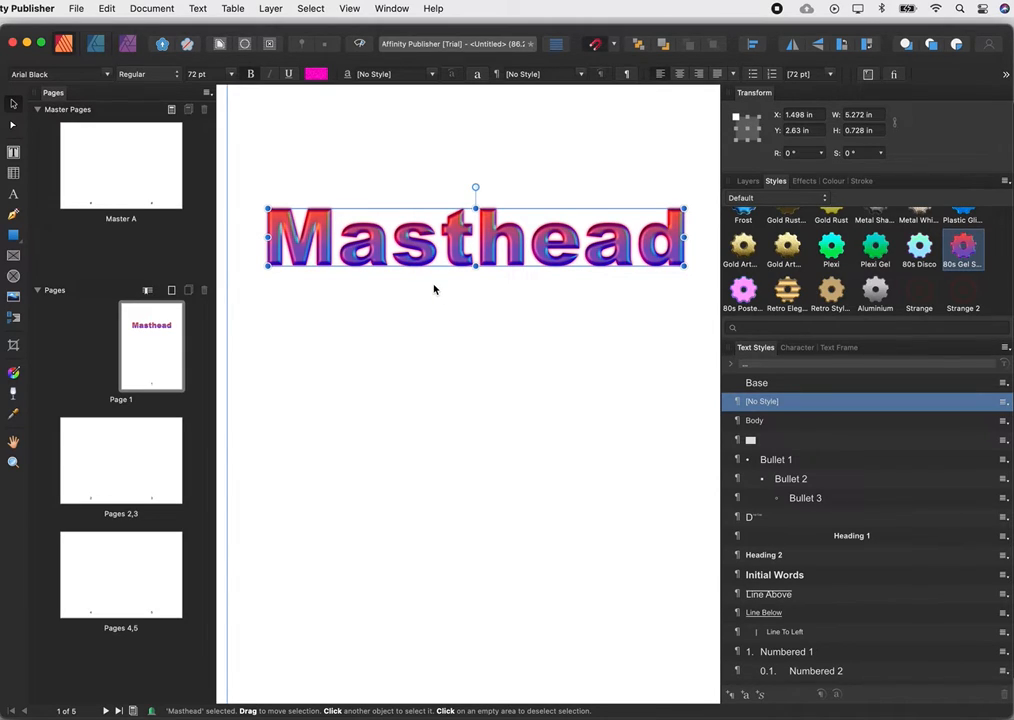
- Switch to the browser to view the text styles on cooltext.com, and return to Affinity Publisher
left_click(27, 44)
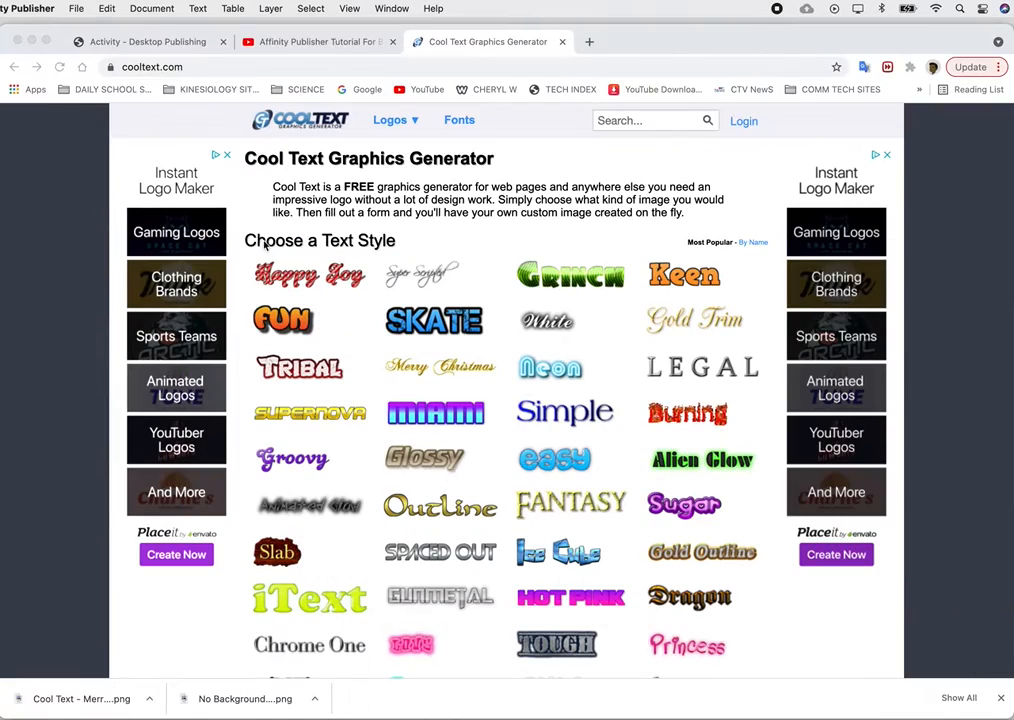
left_click(30, 41)
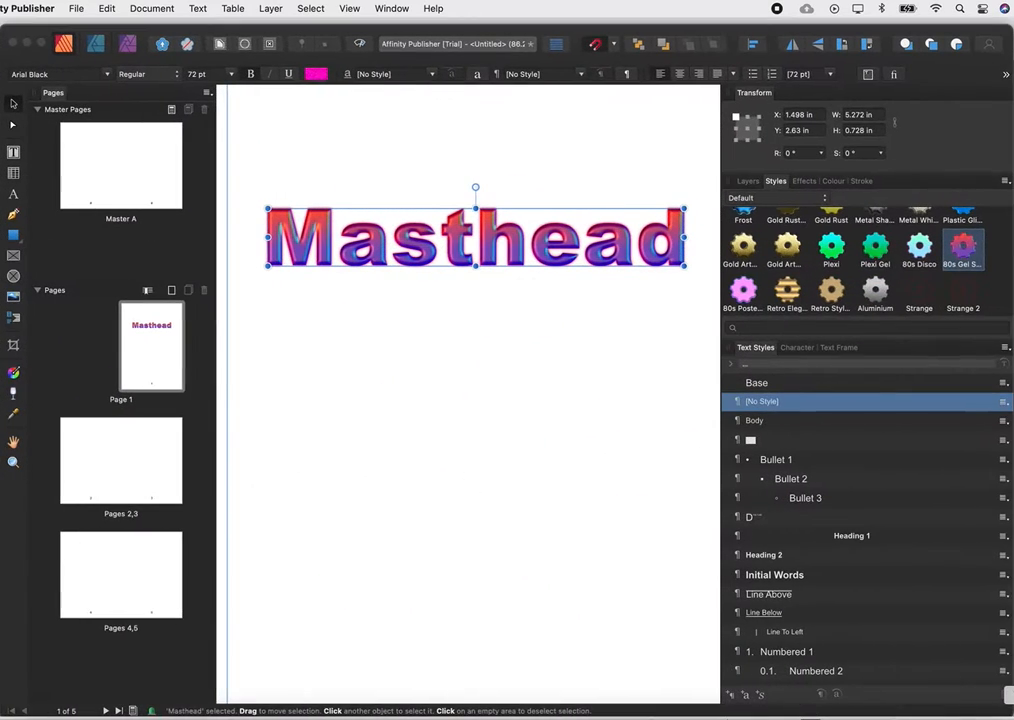
- Undo the preset styles on the masthead back to plain green text, and move it to about X 1.35 in, Y 2.62 in
left_click(493, 158)
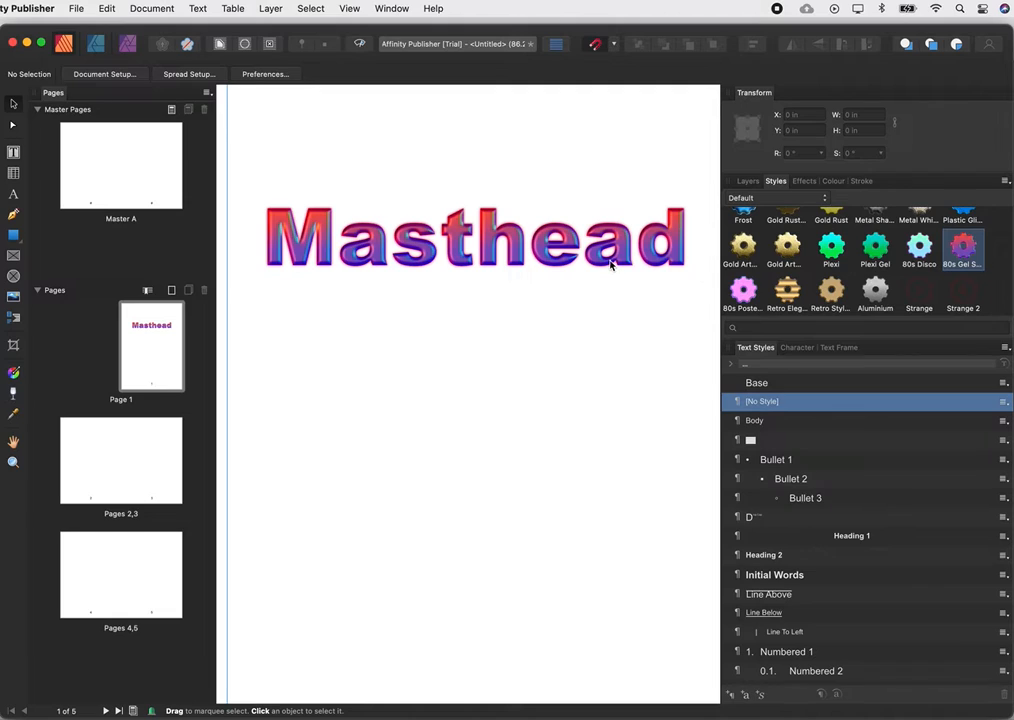
scroll(795, 240, "up", 1)
scroll(795, 241, "up", 3)
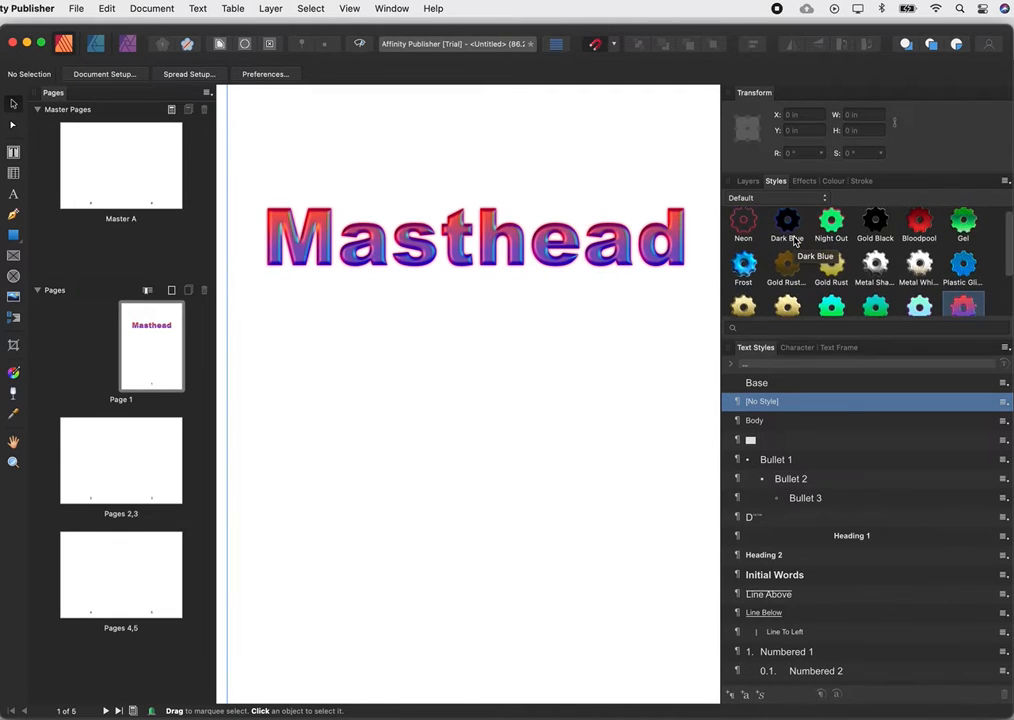
key("super+z")
key("super+z")
key("super+z")
key("super+z")
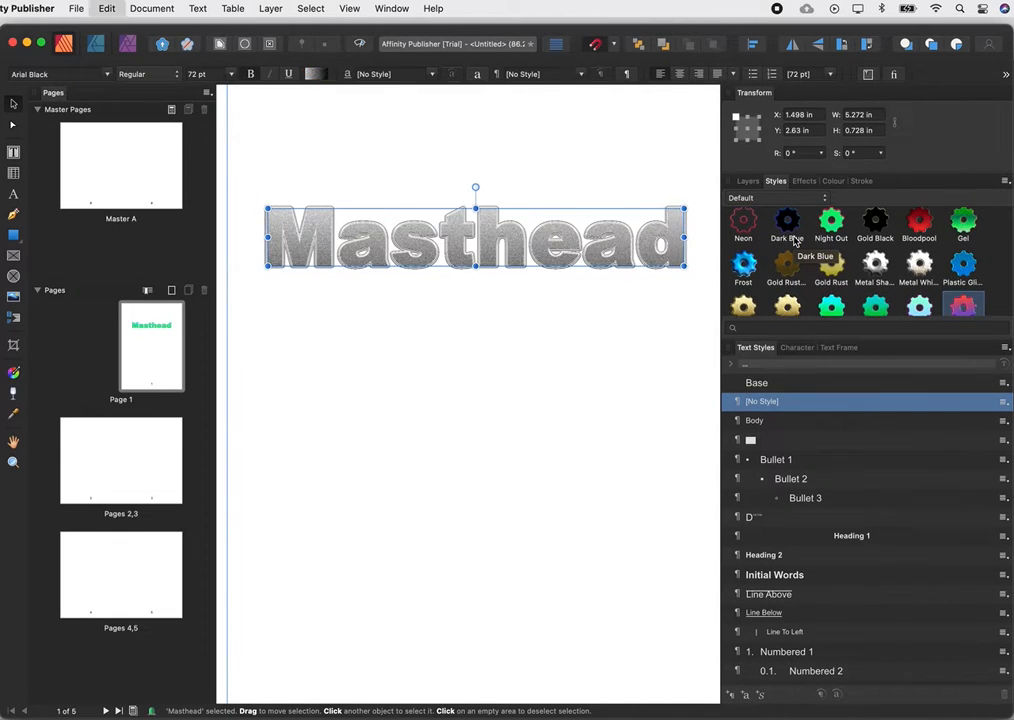
key("super+z")
key("super+shift+z")
key("super+z")
key("super+z")
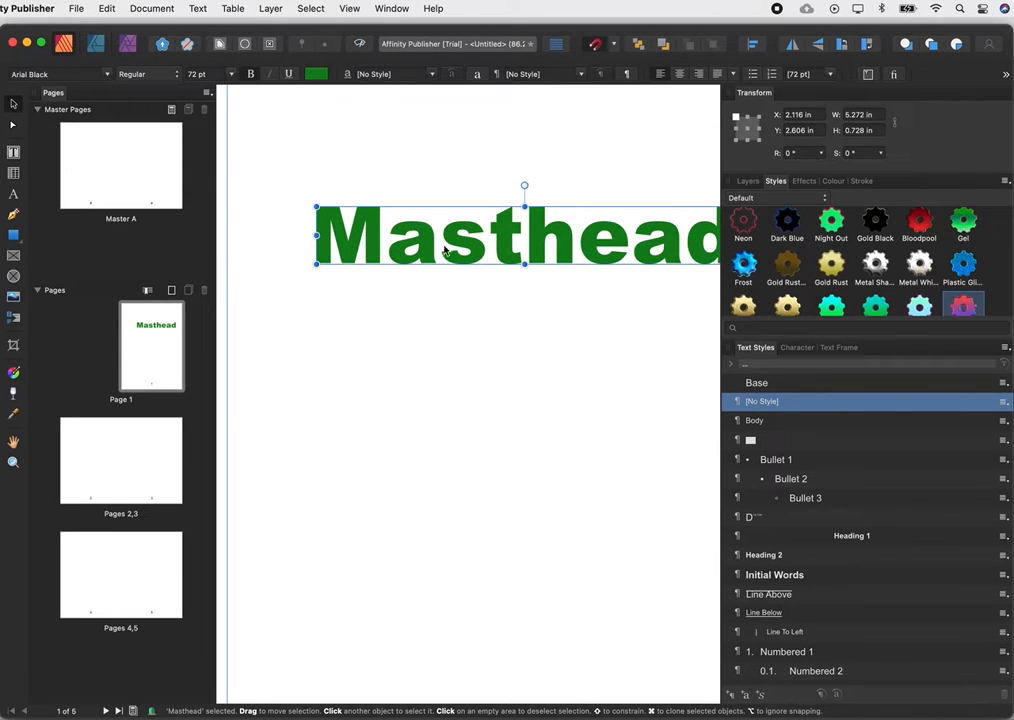
left_click_drag(468, 247, 407, 248)
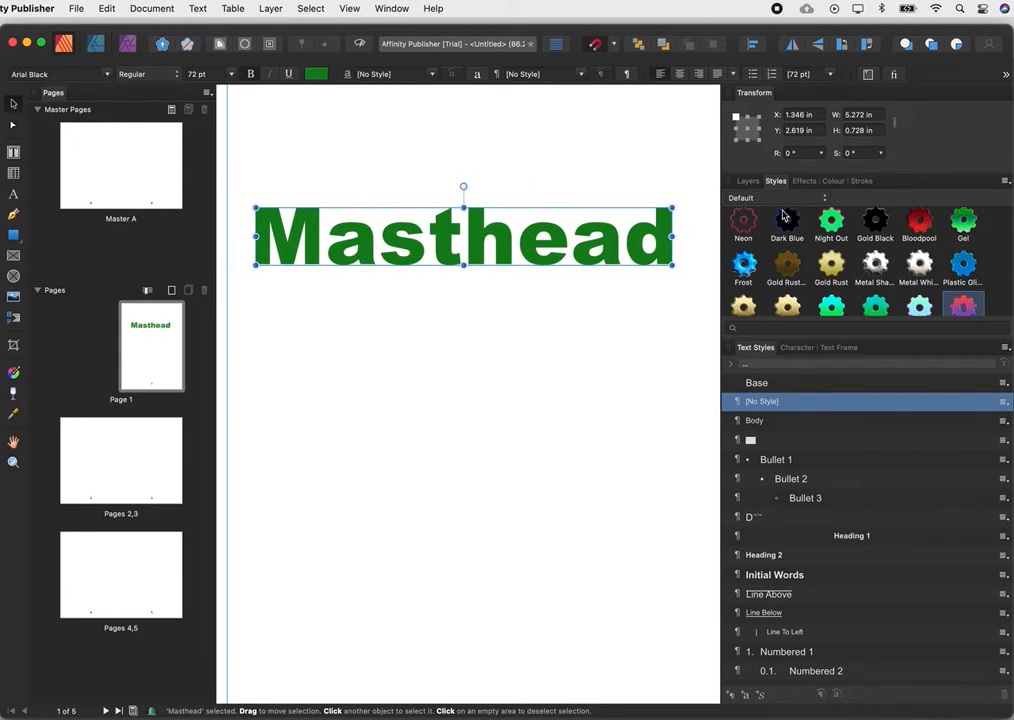
- Try an outer shadow effect on the masthead with a 15 px radius, 4.5 px offset and blue colour
left_click(804, 183)
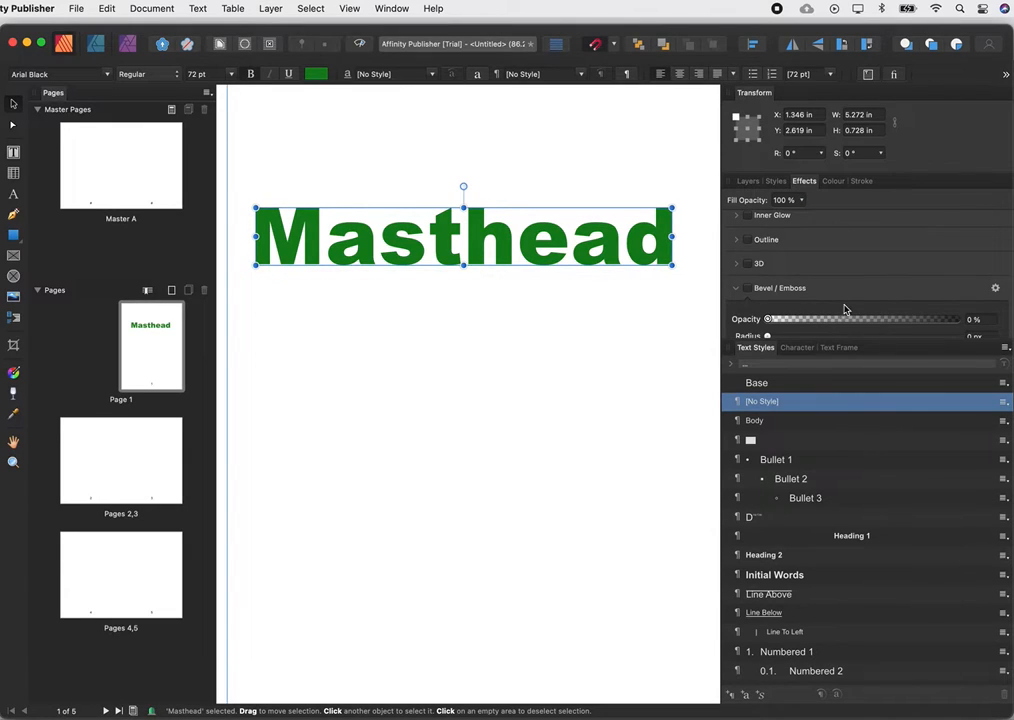
scroll(828, 298, "up", 5)
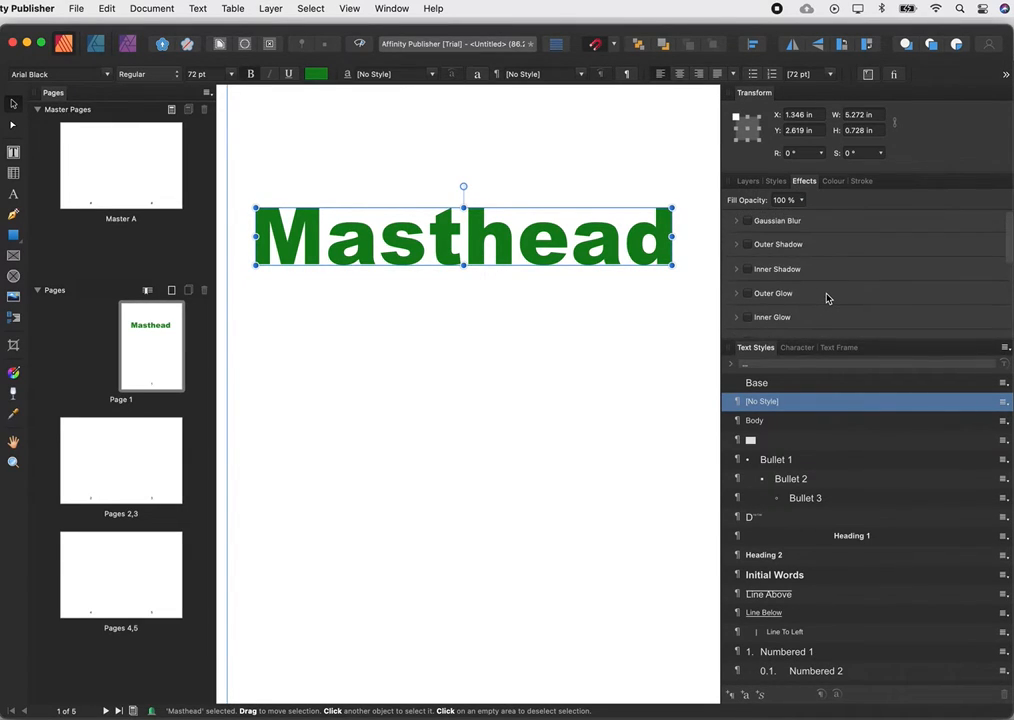
left_click(749, 246)
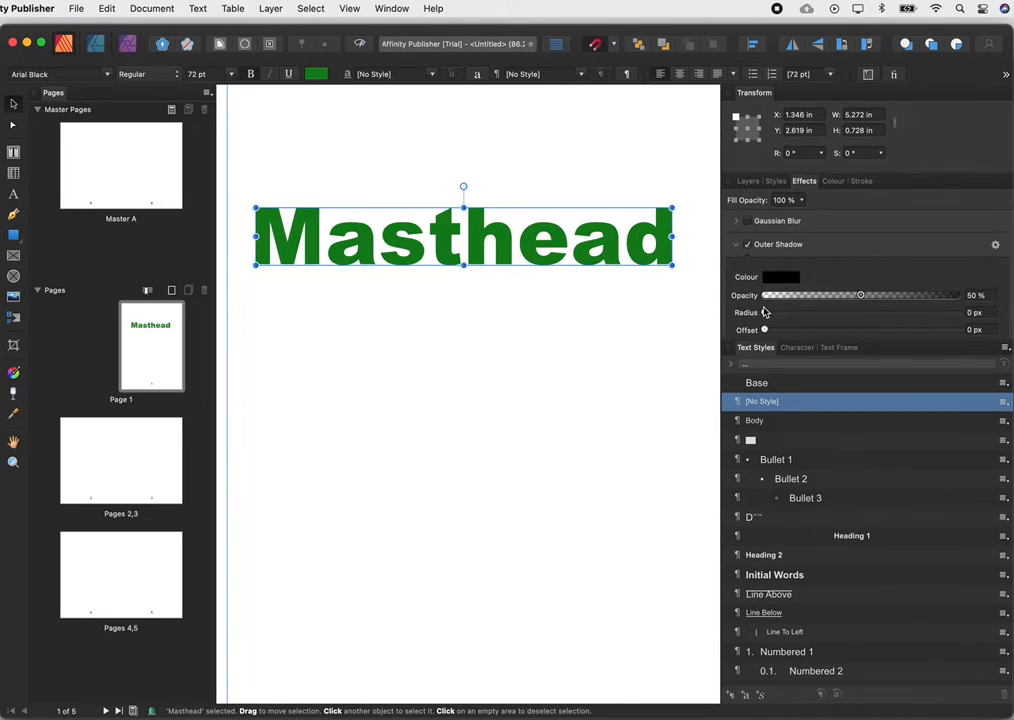
left_click_drag(764, 312, 858, 318)
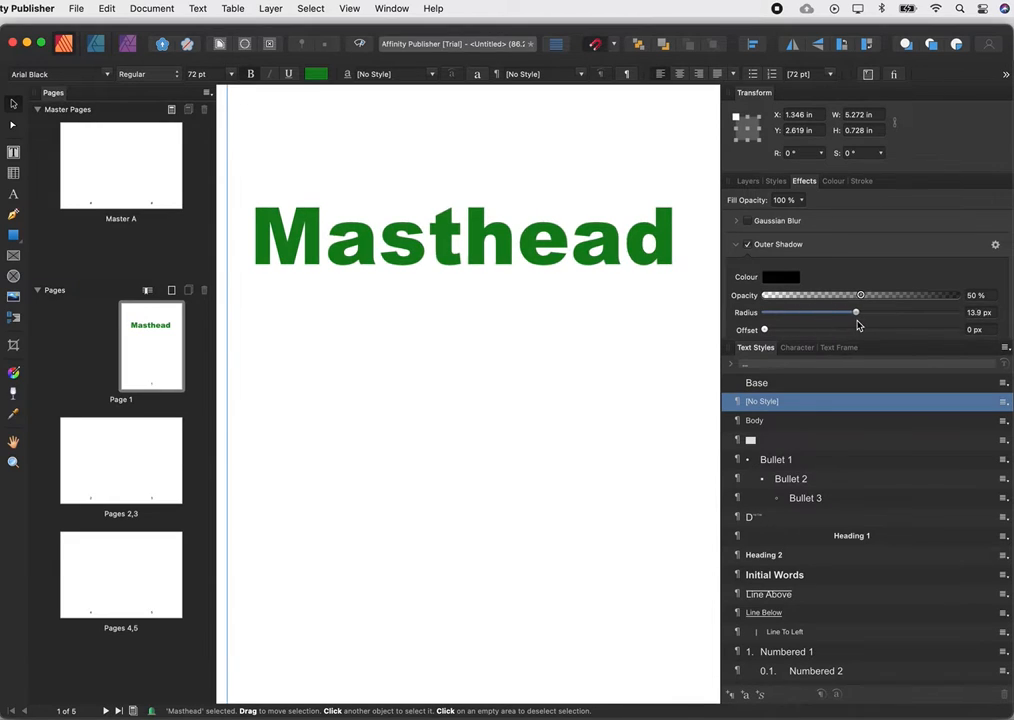
left_click_drag(766, 330, 823, 330)
left_click(793, 280)
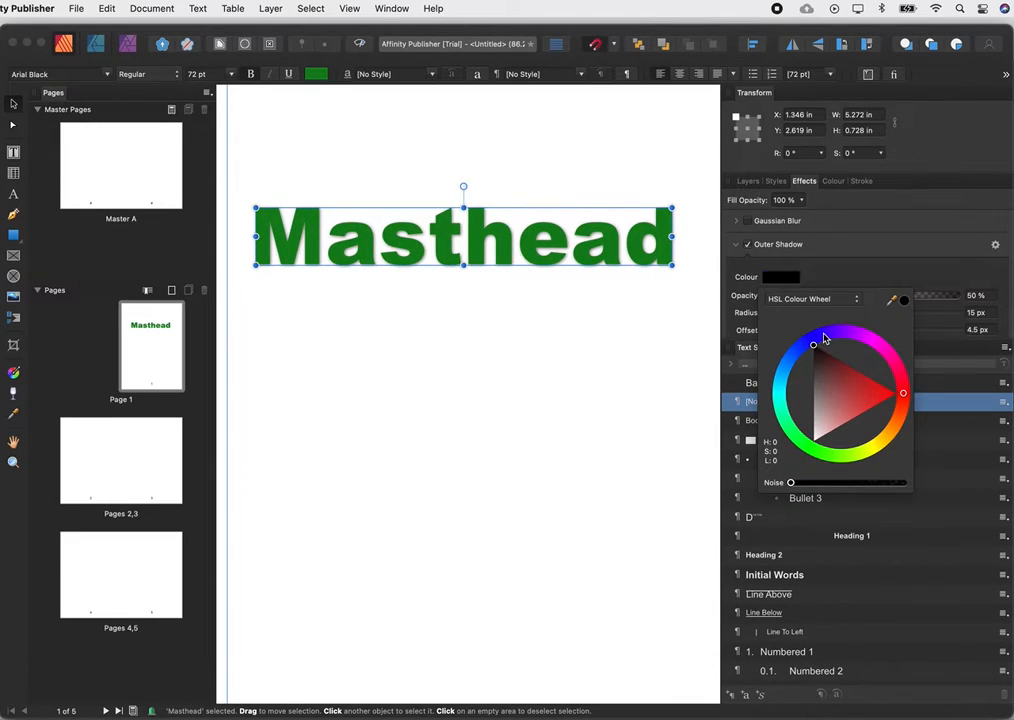
left_click(824, 338)
scroll(810, 275, "down", 1)
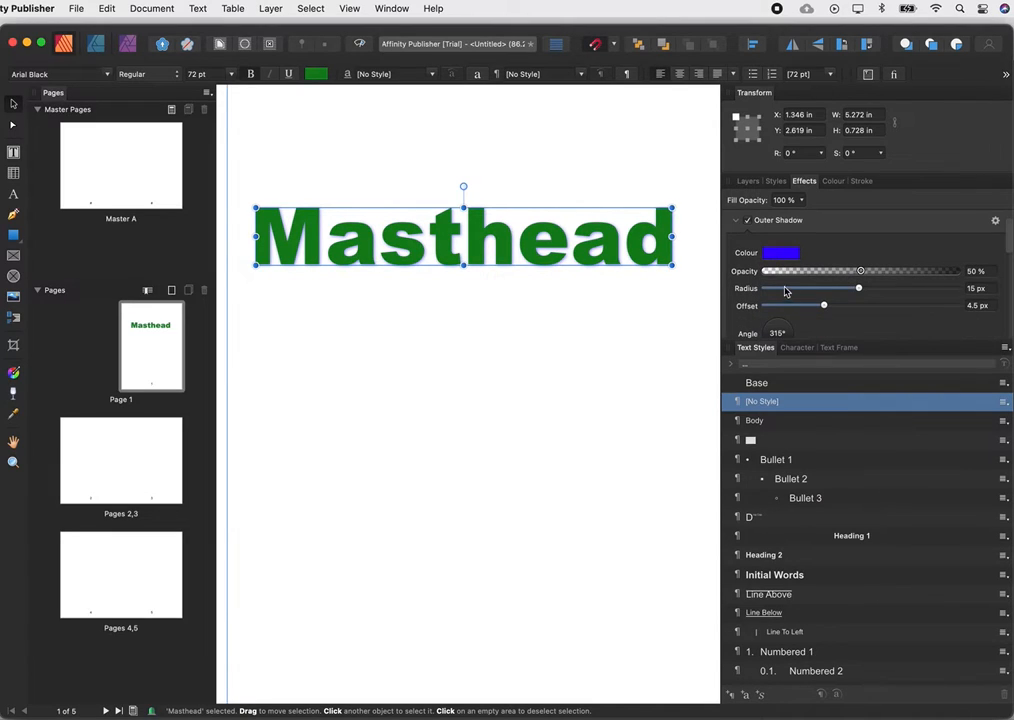
- Try the outer shadow at 100 % opacity, 36.7 px radius and 30.1 px offset, and switch the effect off
left_click_drag(860, 272, 953, 280)
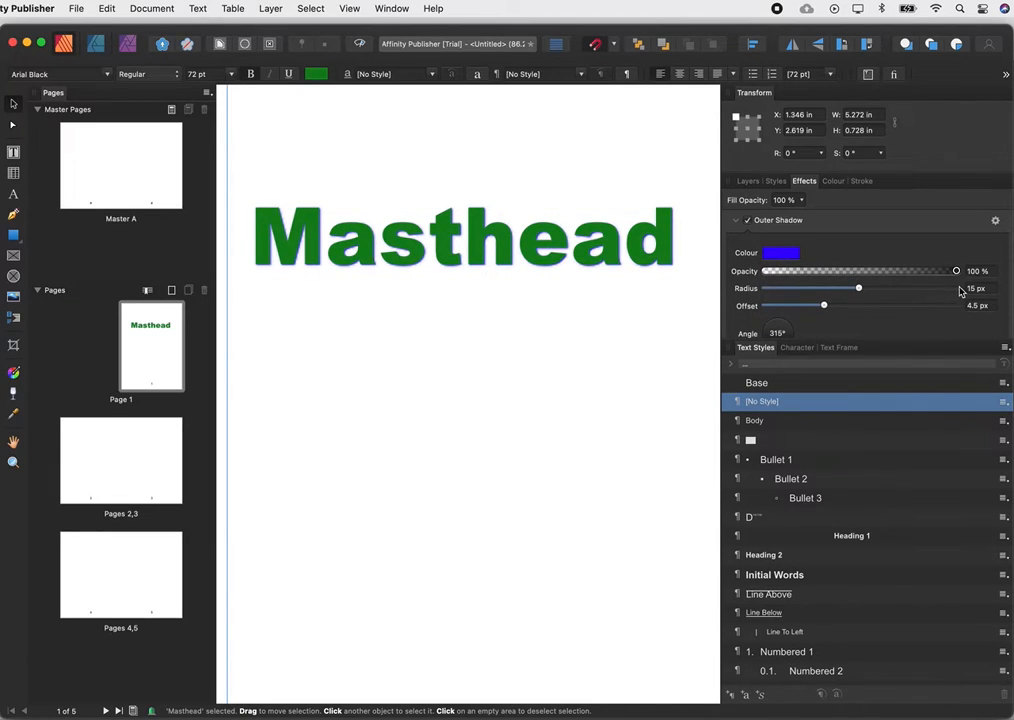
left_click_drag(859, 290, 909, 298)
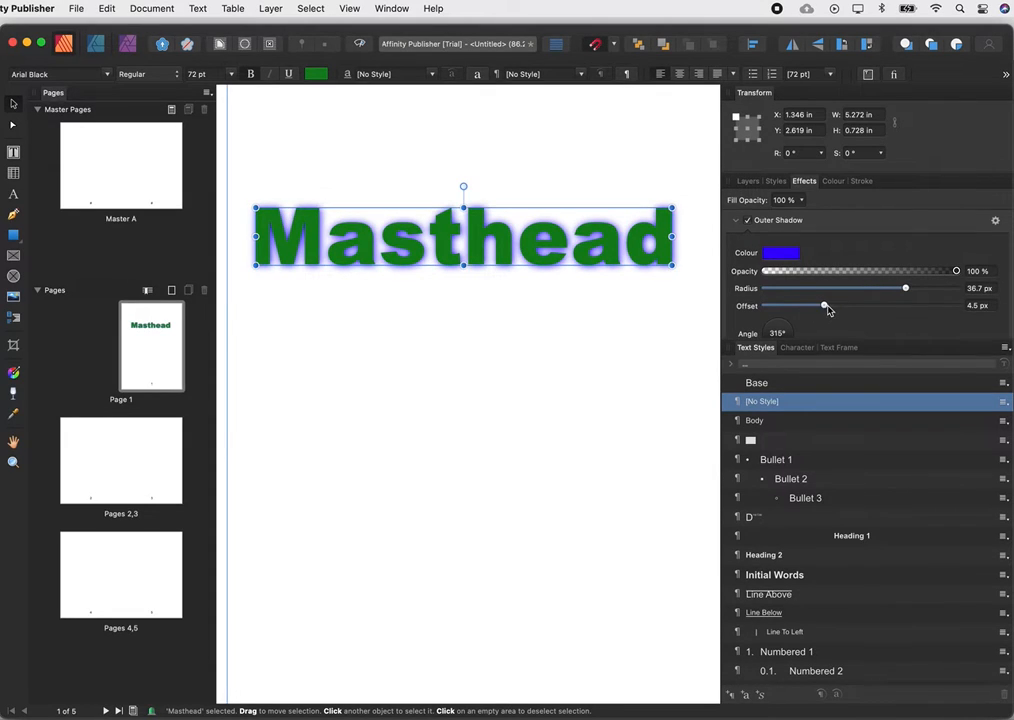
left_click_drag(825, 309, 891, 319)
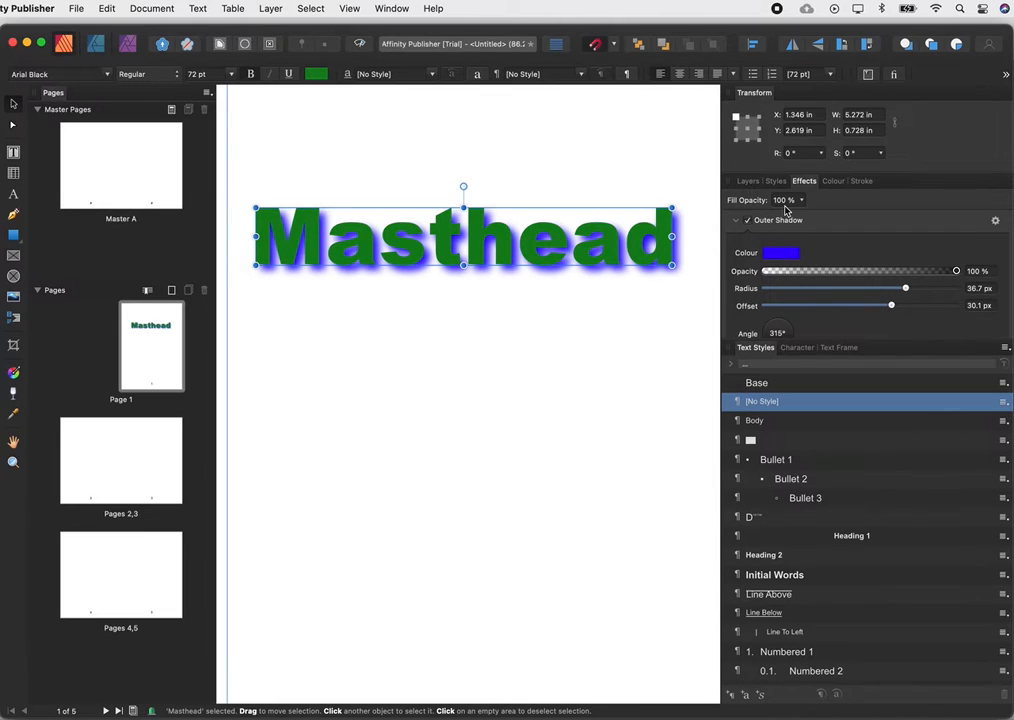
left_click(749, 222)
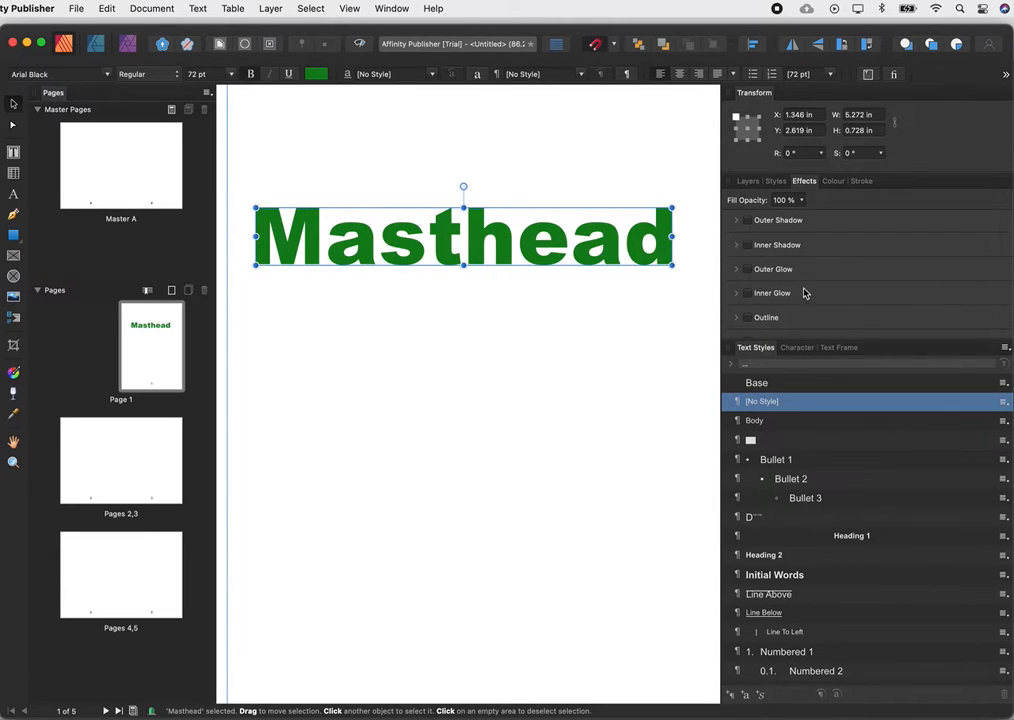
- Try the 3D effect on the masthead with a radius of 0.7 px, and switch it off
scroll(775, 297, "down", 2)
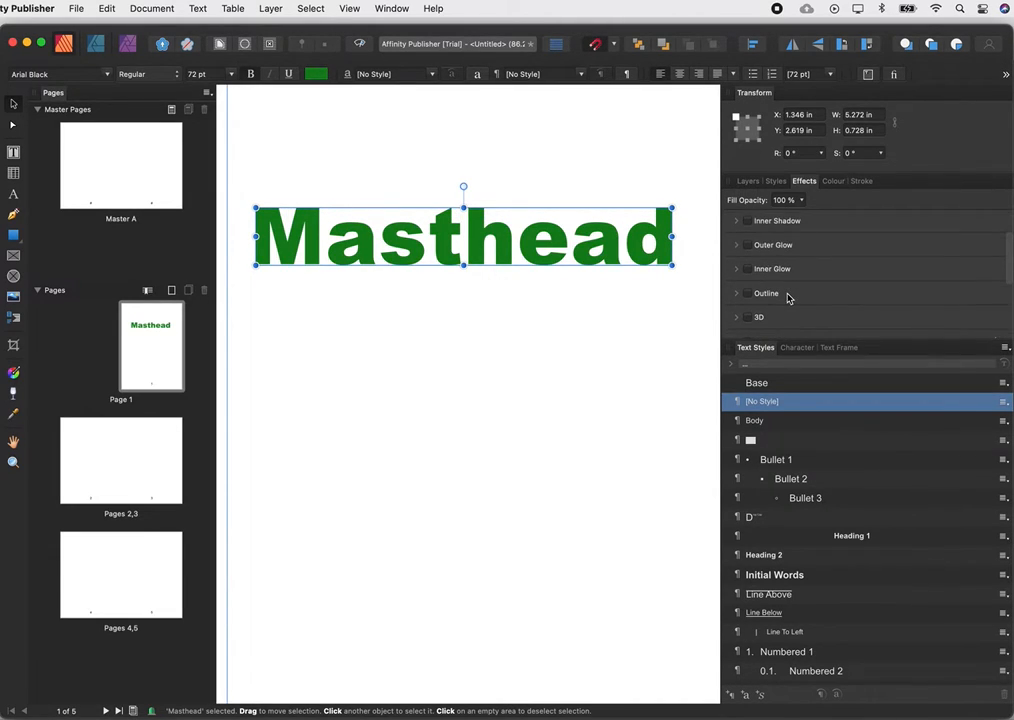
left_click(748, 299)
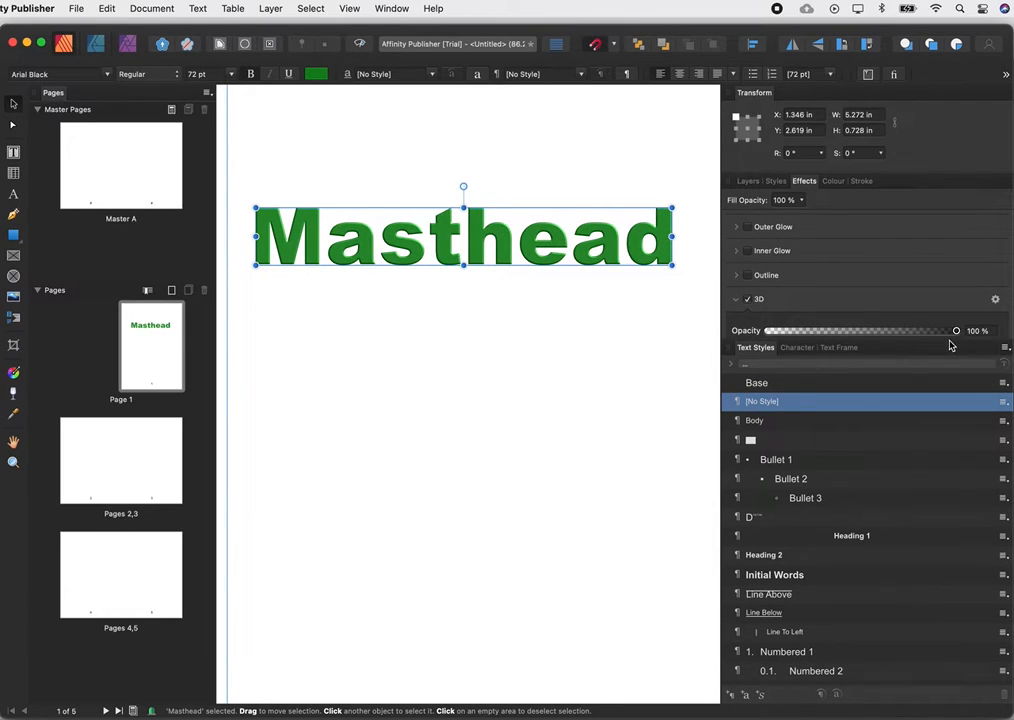
scroll(762, 306, "down", 2)
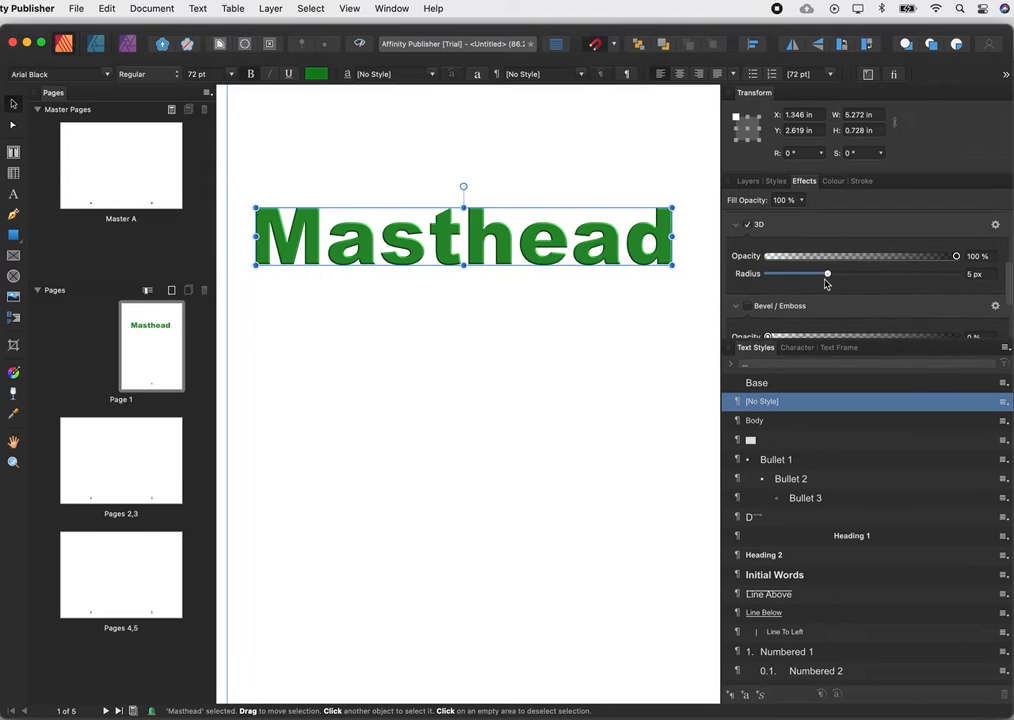
mouse_move(826, 276)
left_mouse_down()
mouse_move(865, 284)
mouse_move(797, 274)
left_mouse_up()
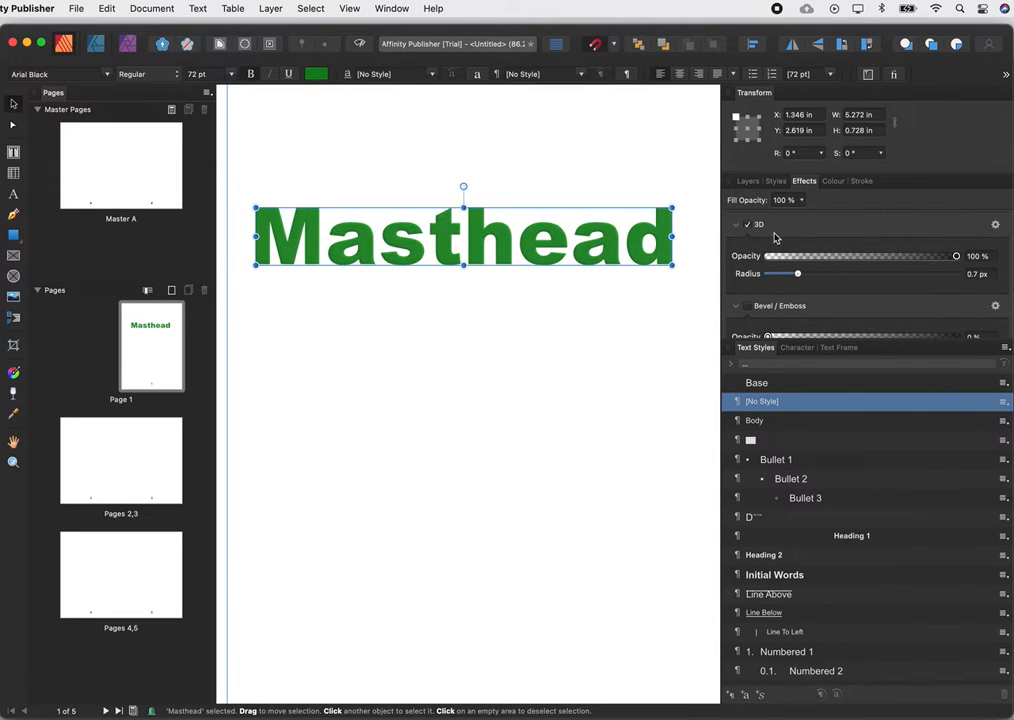
left_click(746, 226)
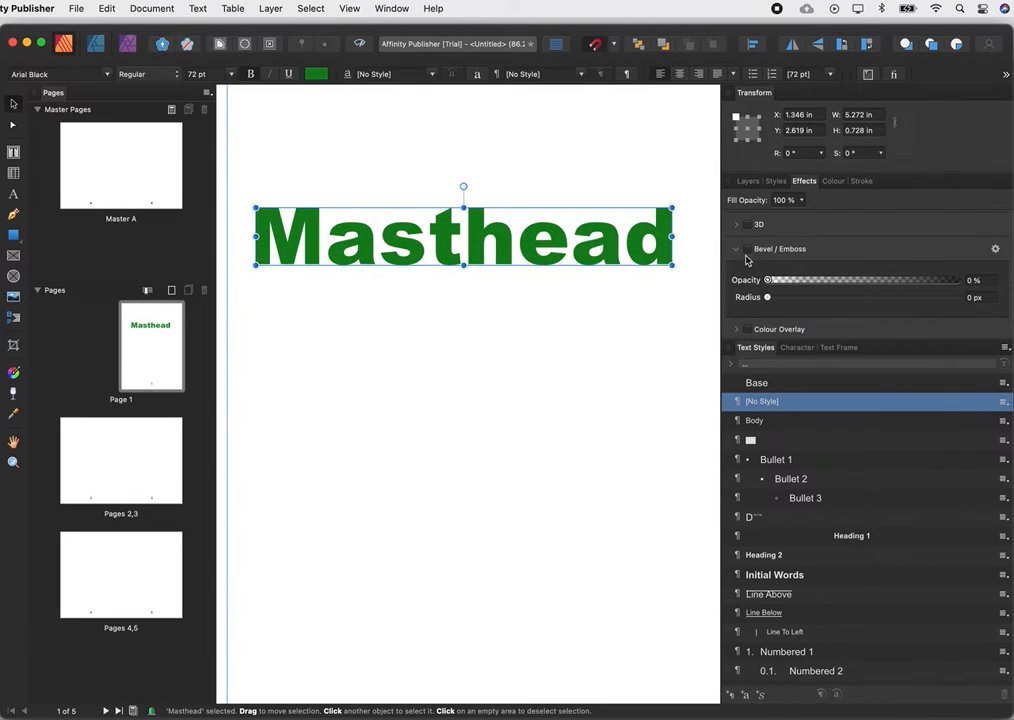
- Try the Bevel / Emboss effect on the masthead with a radius of 0.8 px, and switch it off
left_click(738, 252)
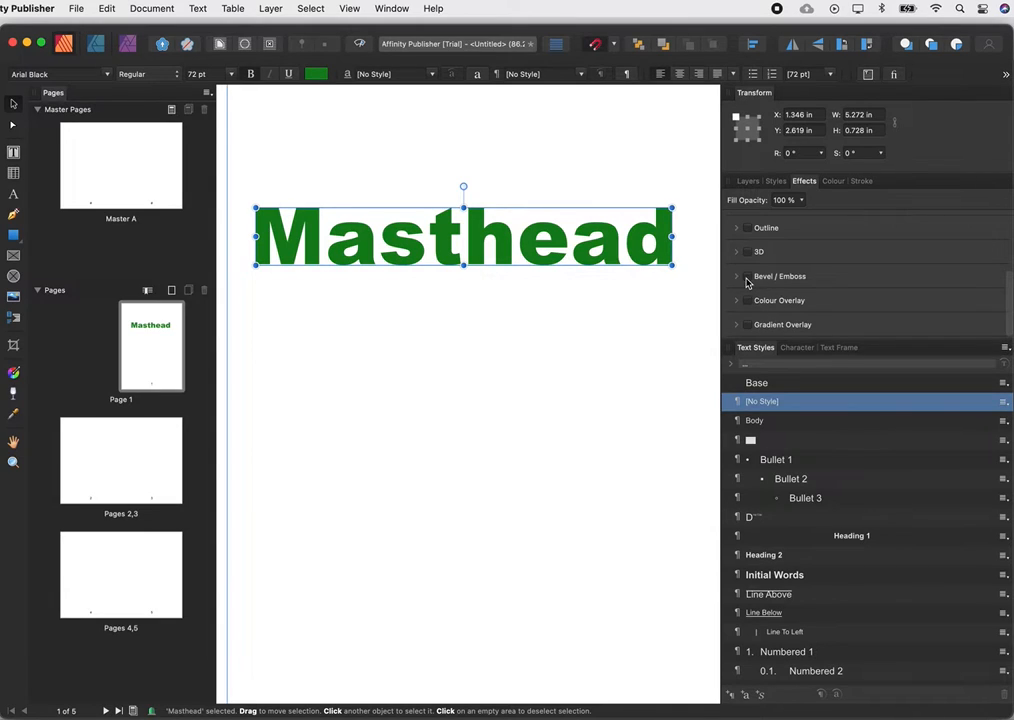
left_click(748, 277)
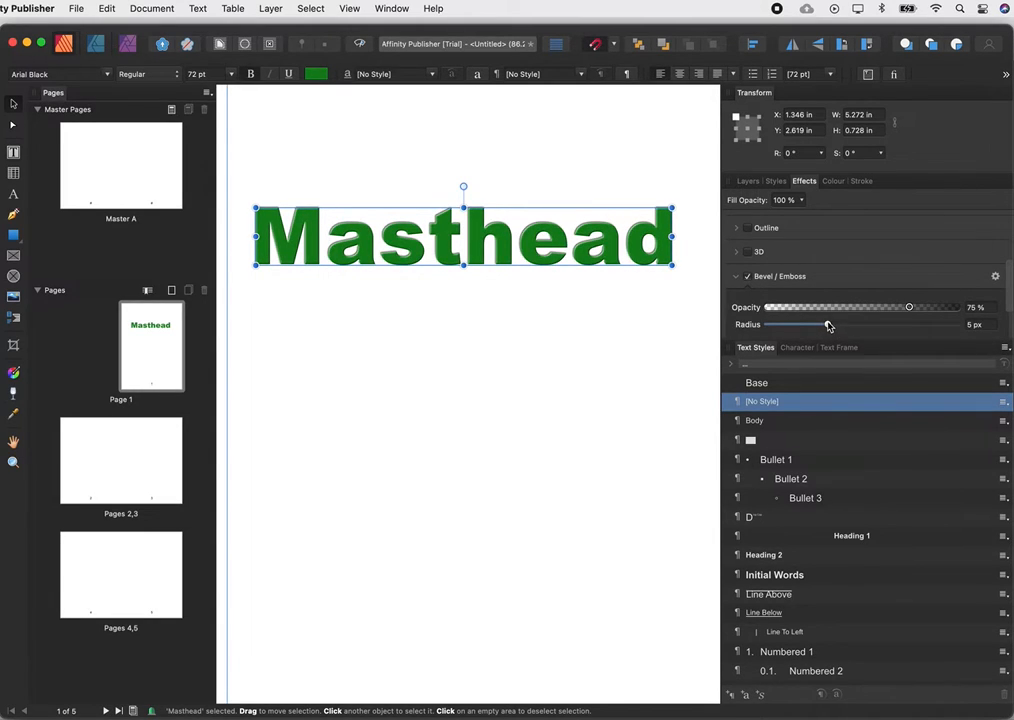
left_click_drag(828, 325, 802, 327)
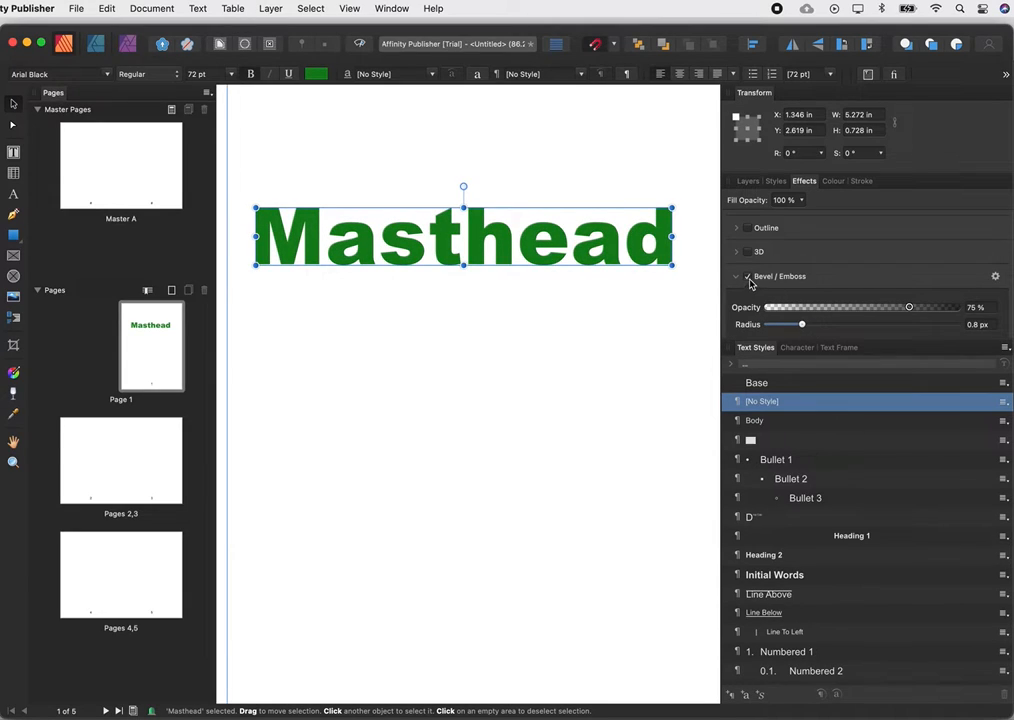
left_click(749, 279)
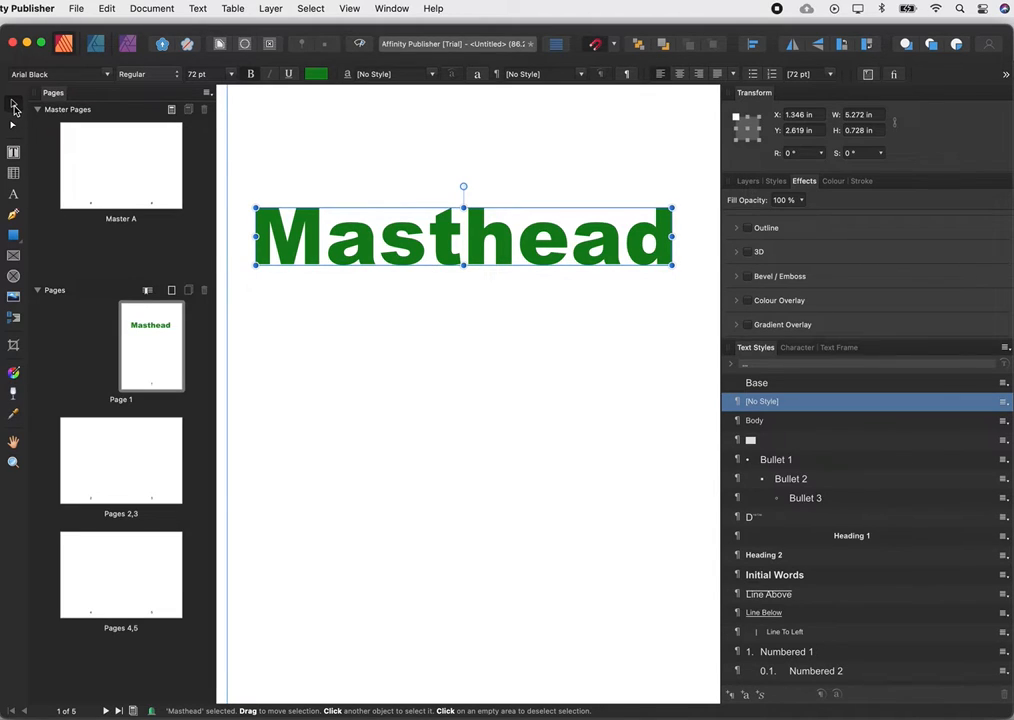
- Delete the masthead text and draw an ellipse about 5.29 in wide and 1.83 in high on page 1
key("Delete")
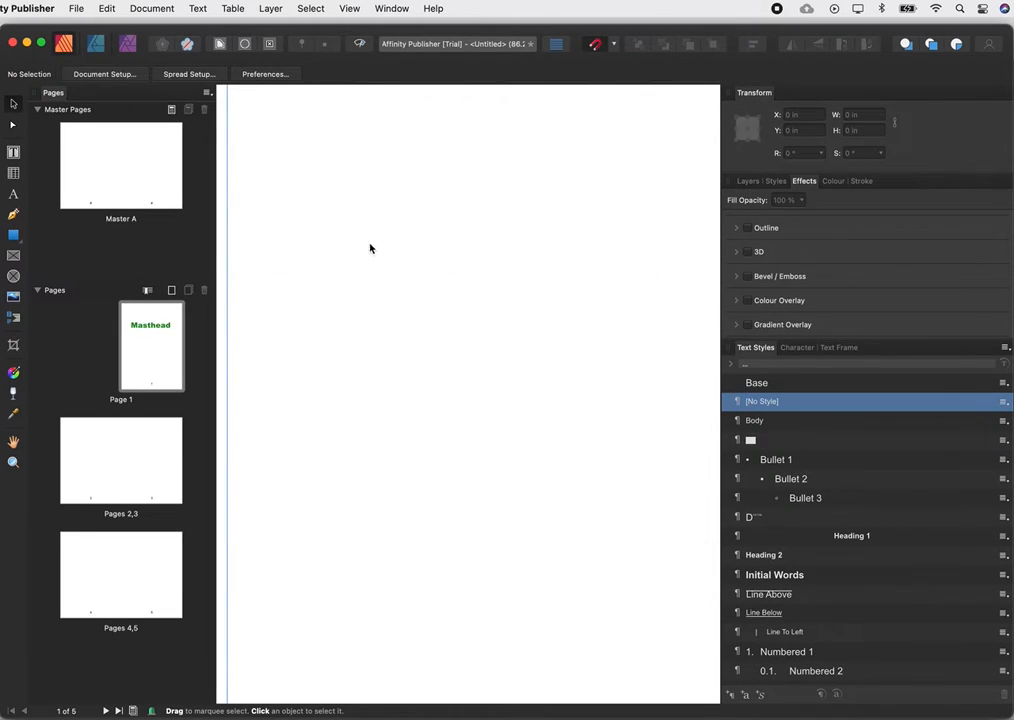
left_click(21, 240)
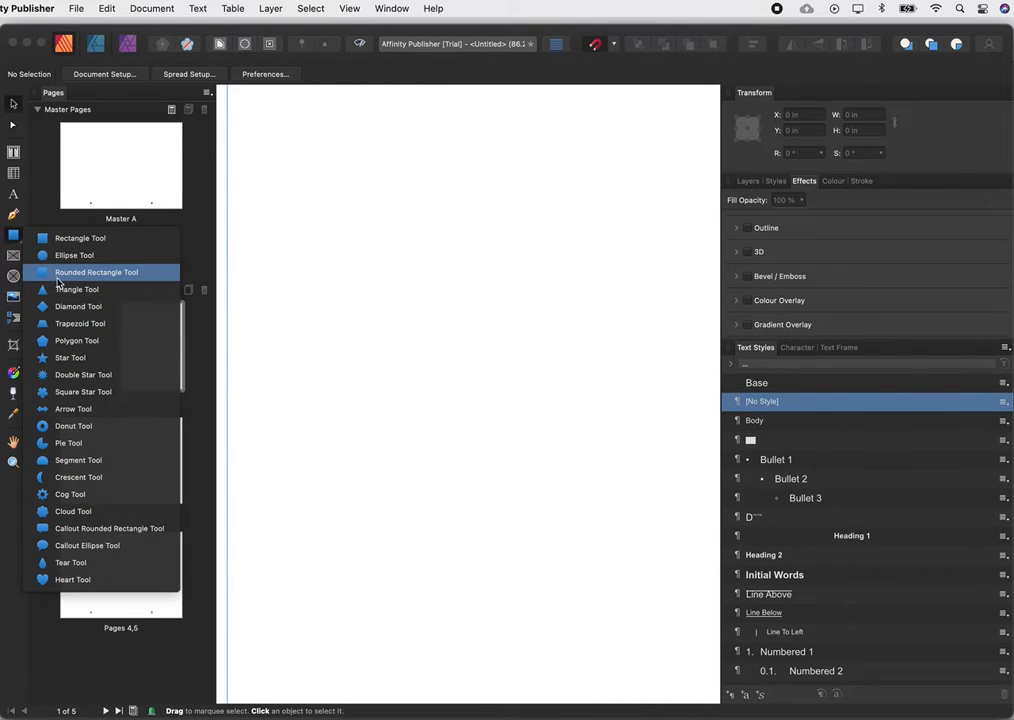
left_click(48, 260)
left_click_drag(275, 262, 692, 405)
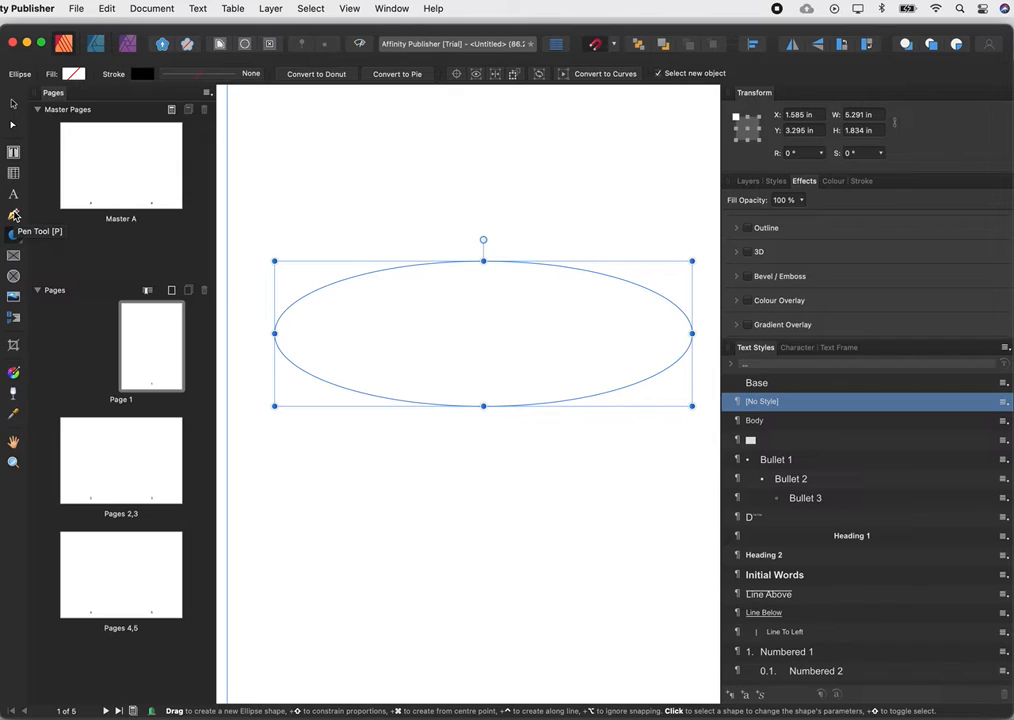
- Add artistic text reading "Masthead" along the ellipse's outline, starting on its upper-left curve
left_click(14, 195)
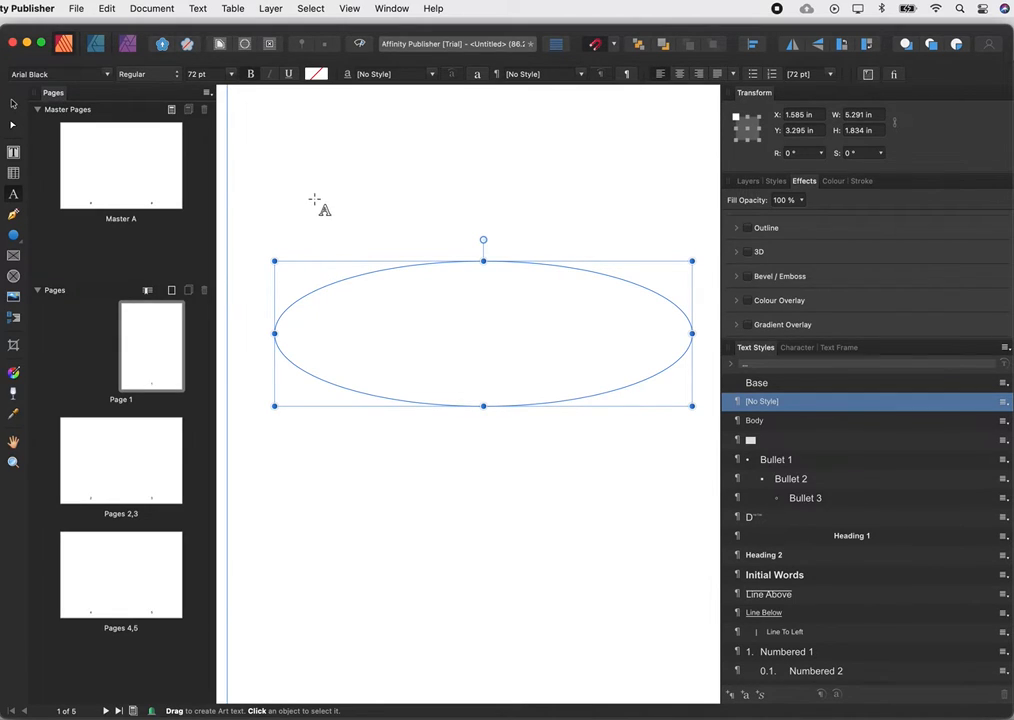
left_click(324, 287)
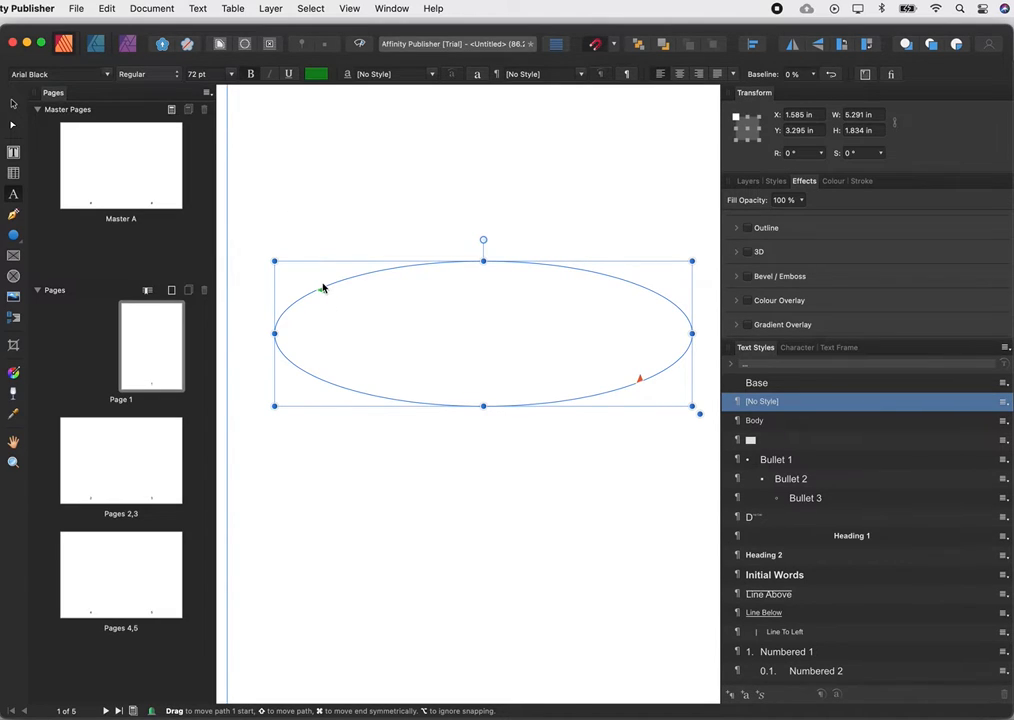
type("Masthead")
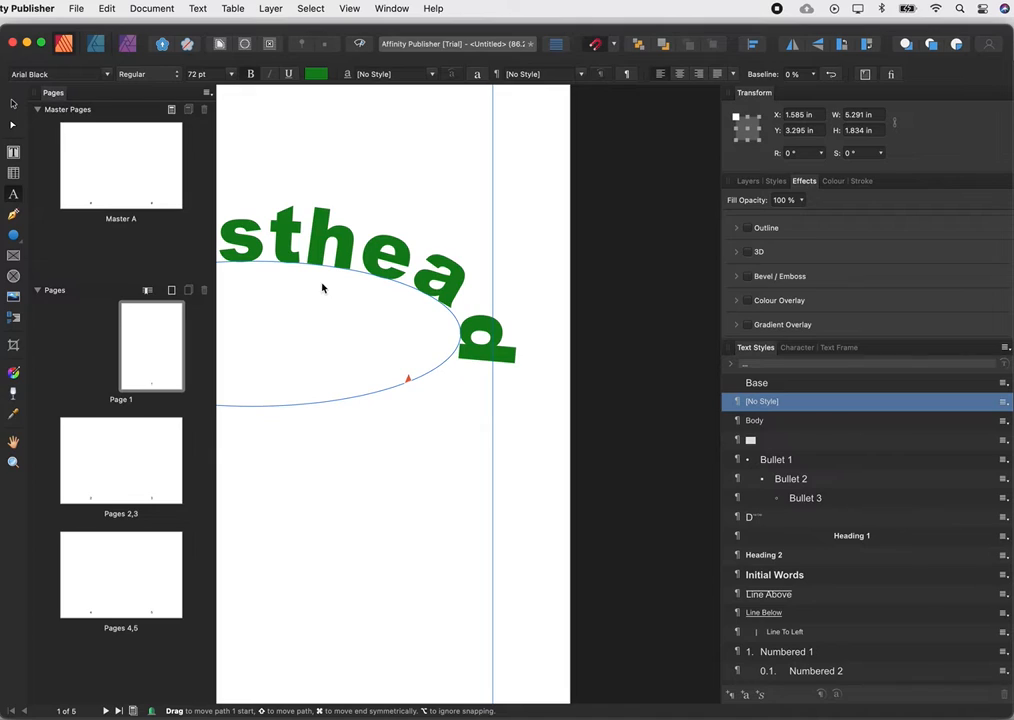
key("Escape")
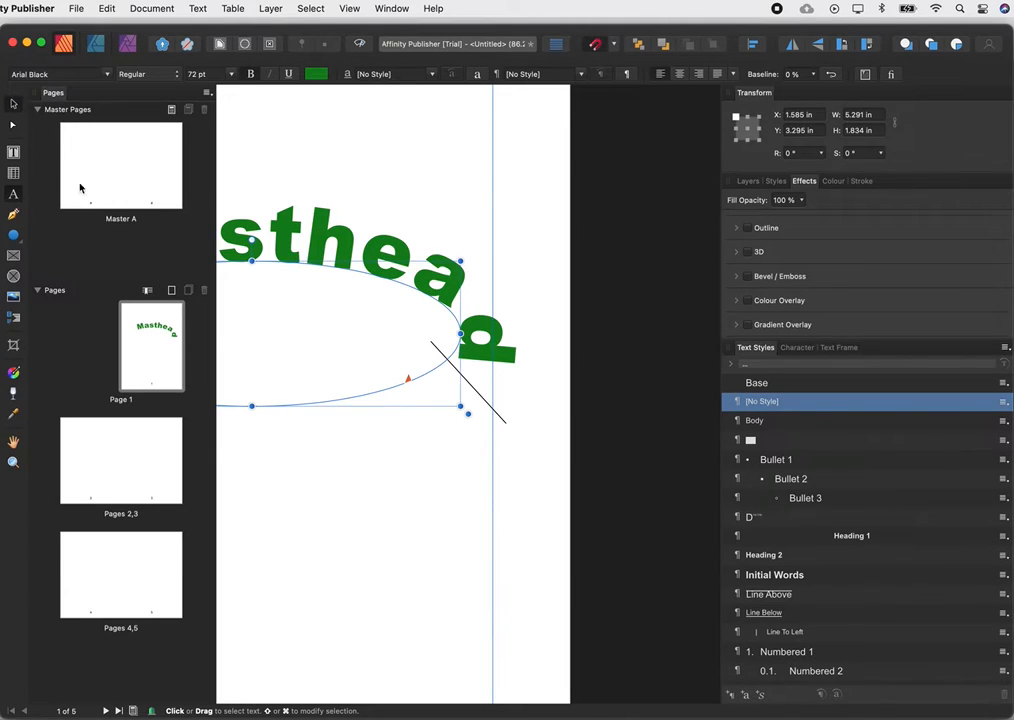
- Move the path text's start point counterclockwise along the ellipse so that Masthead arches more evenly over its top
key("v")
left_click_drag(310, 441, 446, 443)
left_click(14, 443)
left_click_drag(315, 380, 494, 375)
left_click(13, 103)
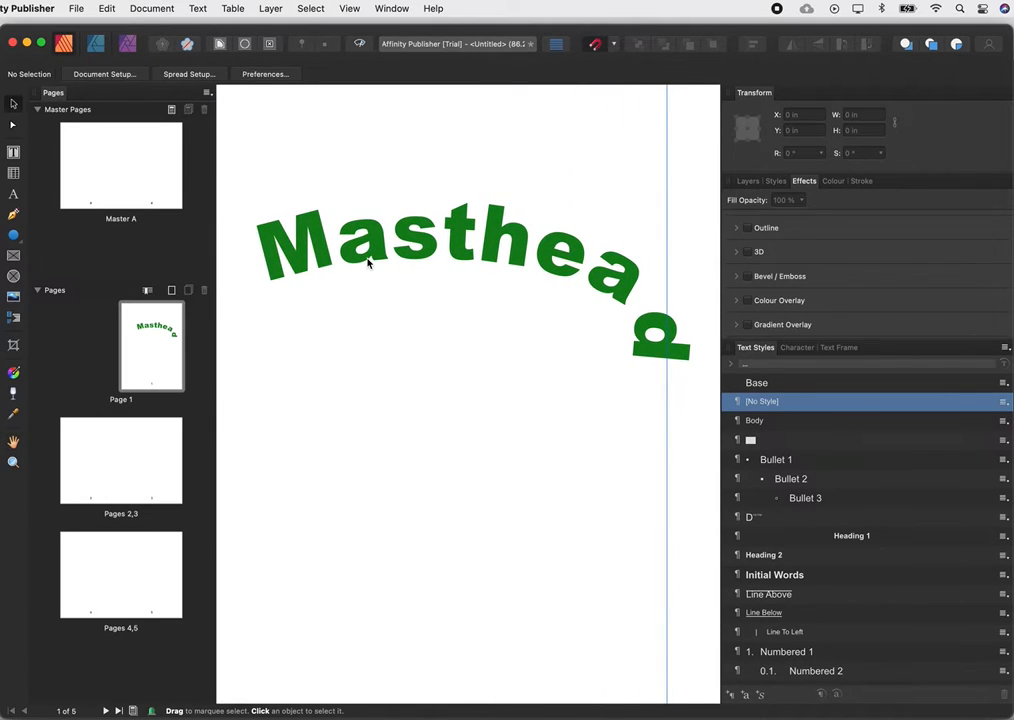
left_click(368, 262)
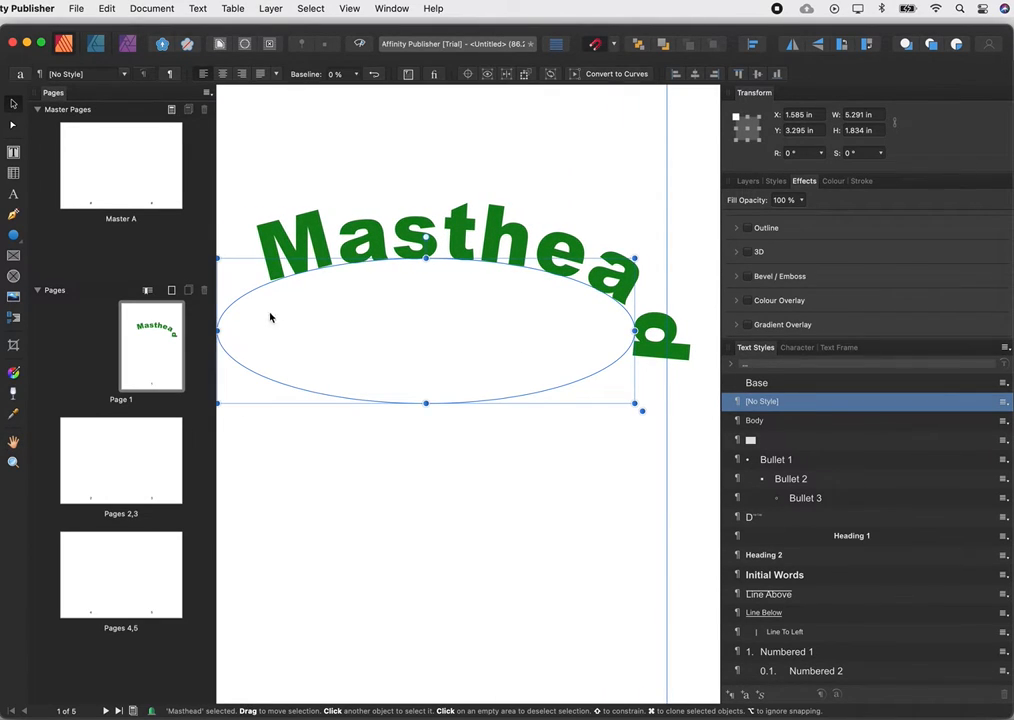
key("t")
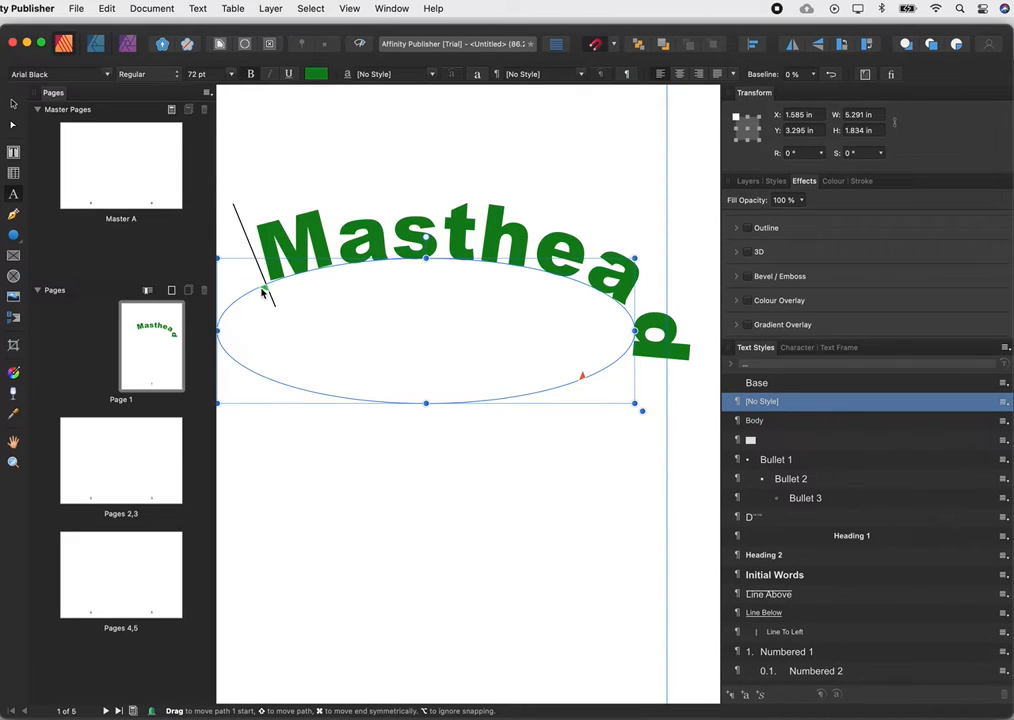
left_click_drag(266, 287, 229, 298)
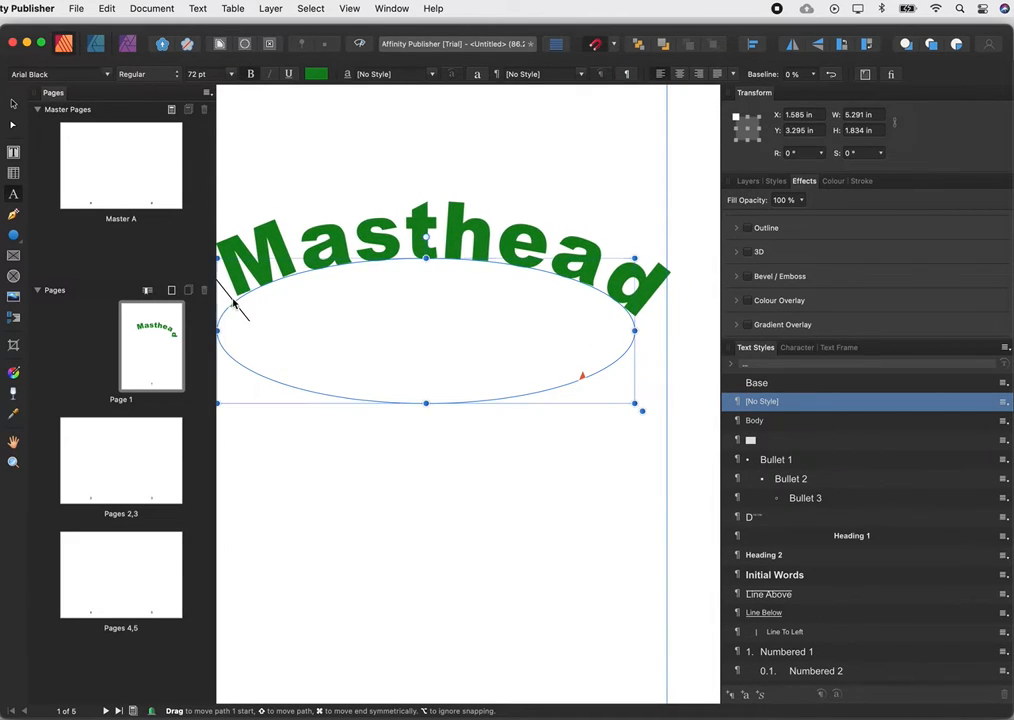
- Widen the curved Masthead's ellipse to about 7.09 in by extending both its right and left sides
left_click(13, 103)
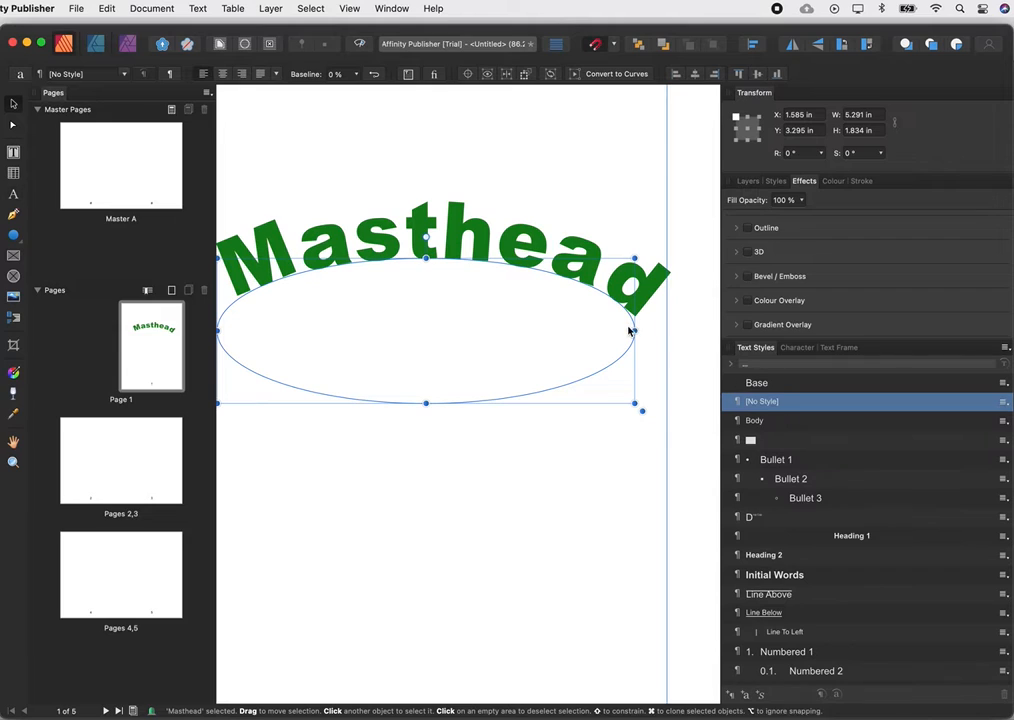
left_click_drag(634, 330, 698, 330)
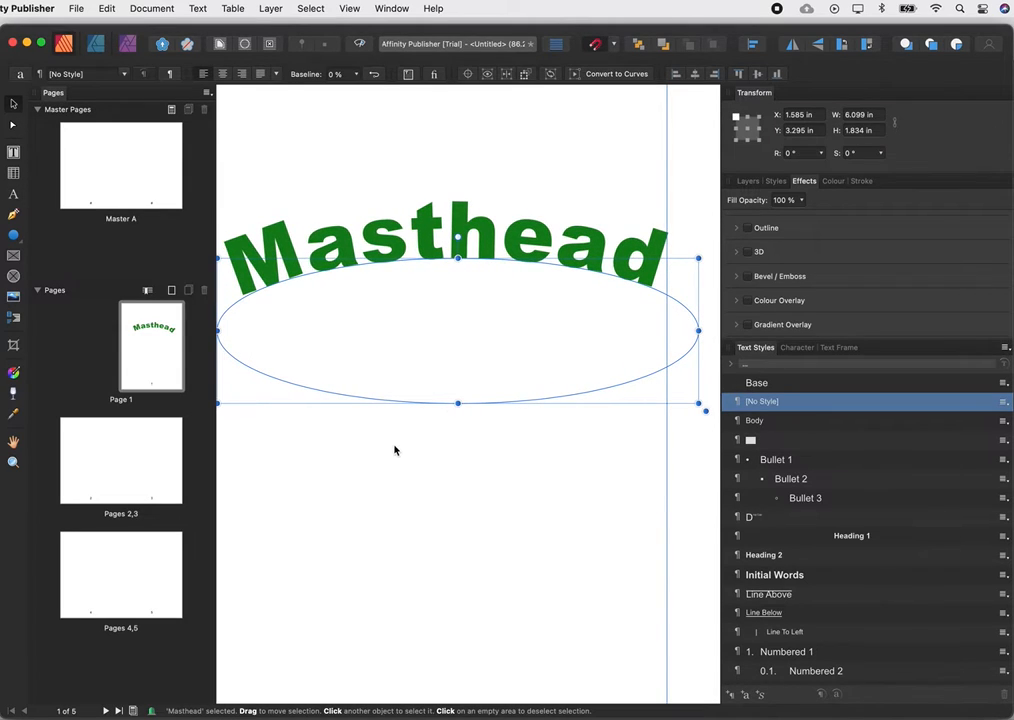
left_click(14, 464)
left_click_drag(453, 488, 355, 484)
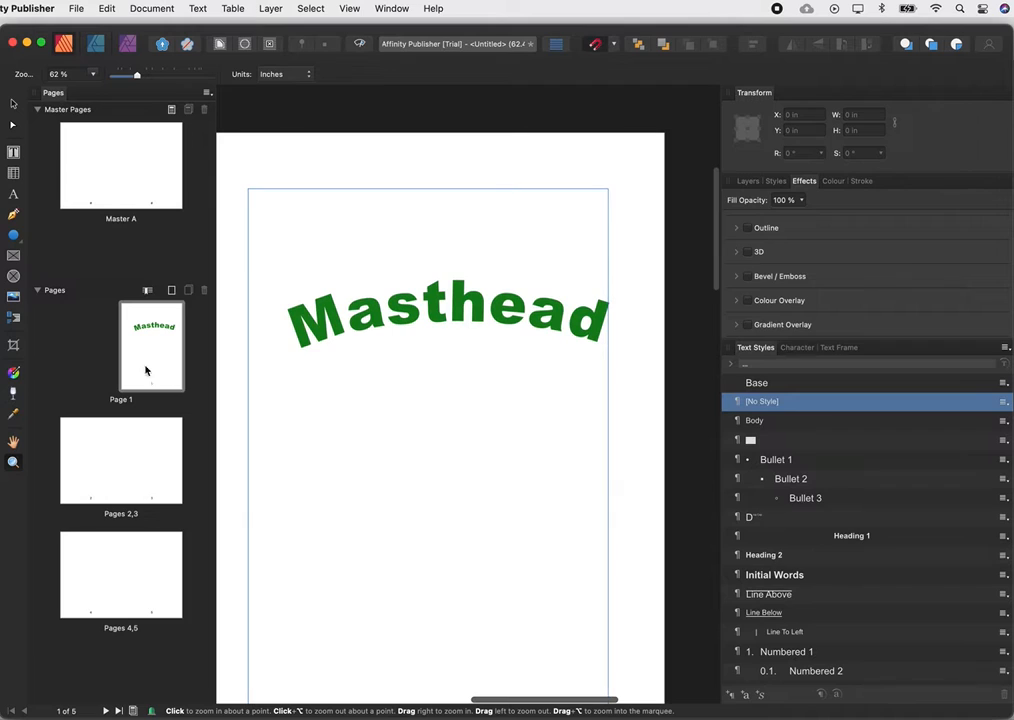
left_click(13, 103)
left_click_drag(281, 374, 362, 348)
double_click(343, 354)
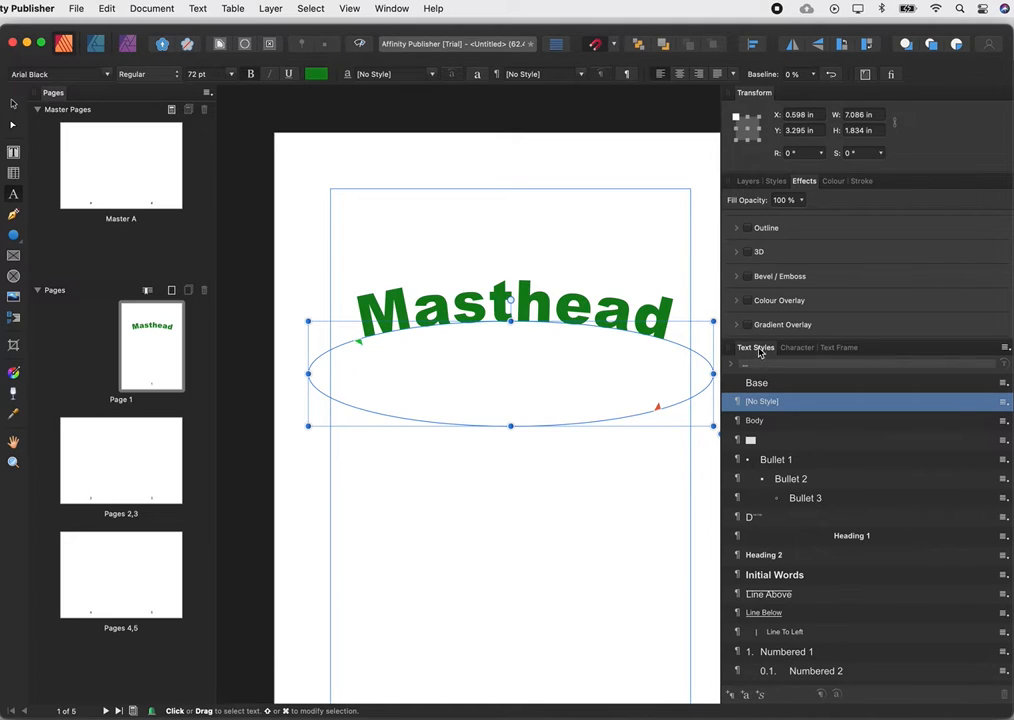
- Move the curved Masthead text up the page to about X 0.371 in, Y 2.185 in
left_click(777, 182)
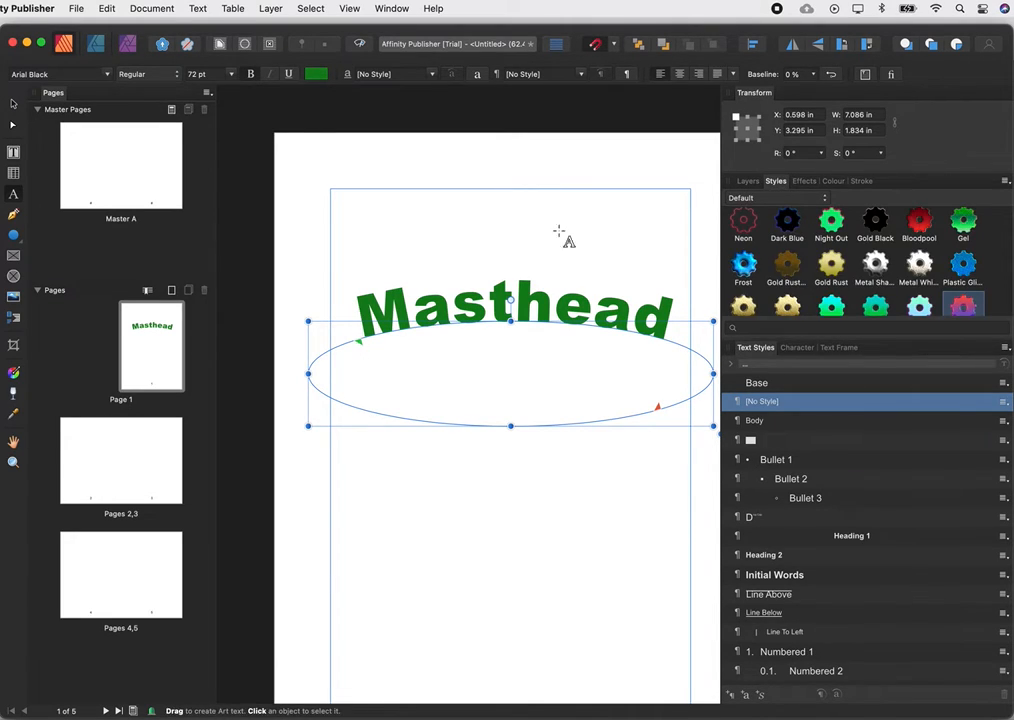
left_click(14, 105)
left_click(448, 217)
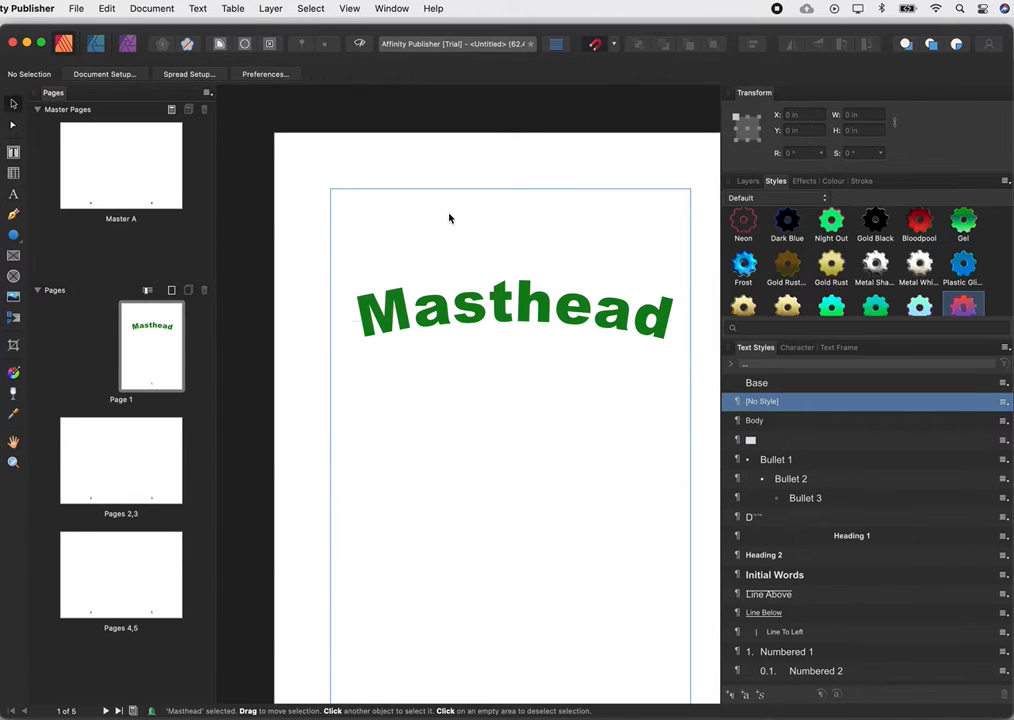
left_click_drag(463, 313, 450, 250)
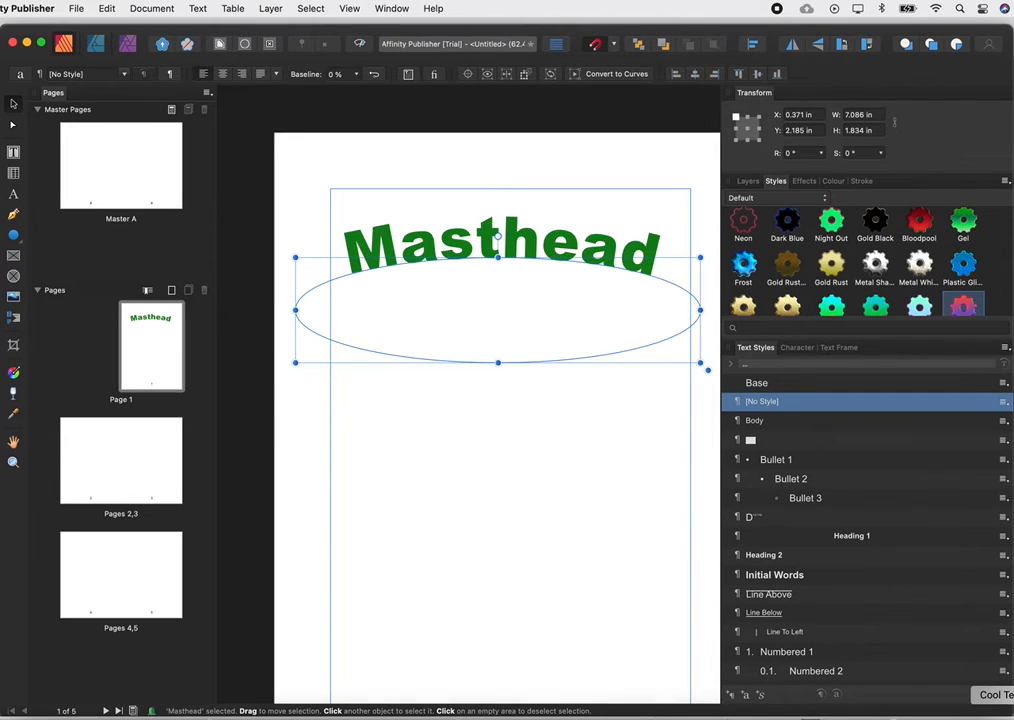
- Switch to the Cool Text site in the browser and choose the Stranger text style from the second page of styles
left_click(1010, 716)
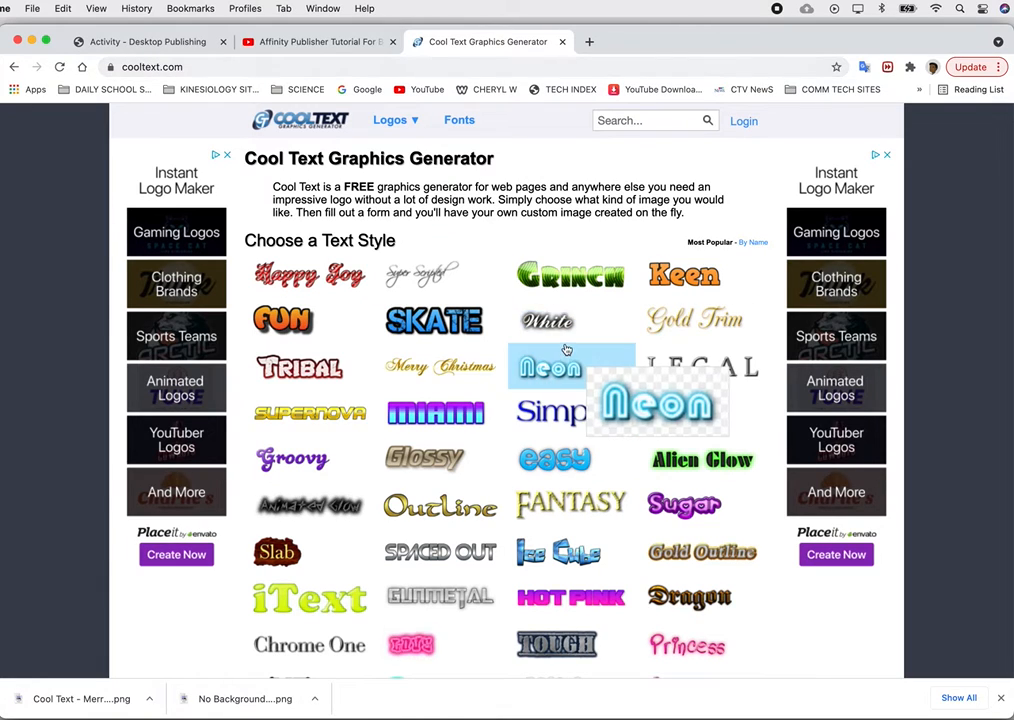
scroll(600, 370, "down", 2)
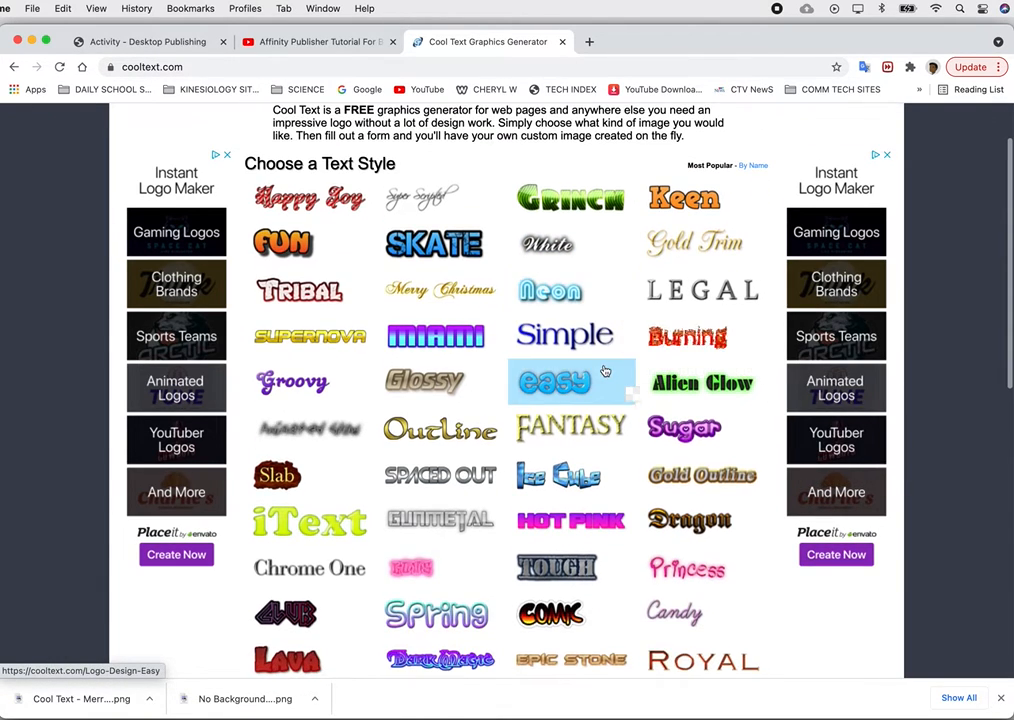
scroll(604, 371, "down", 5)
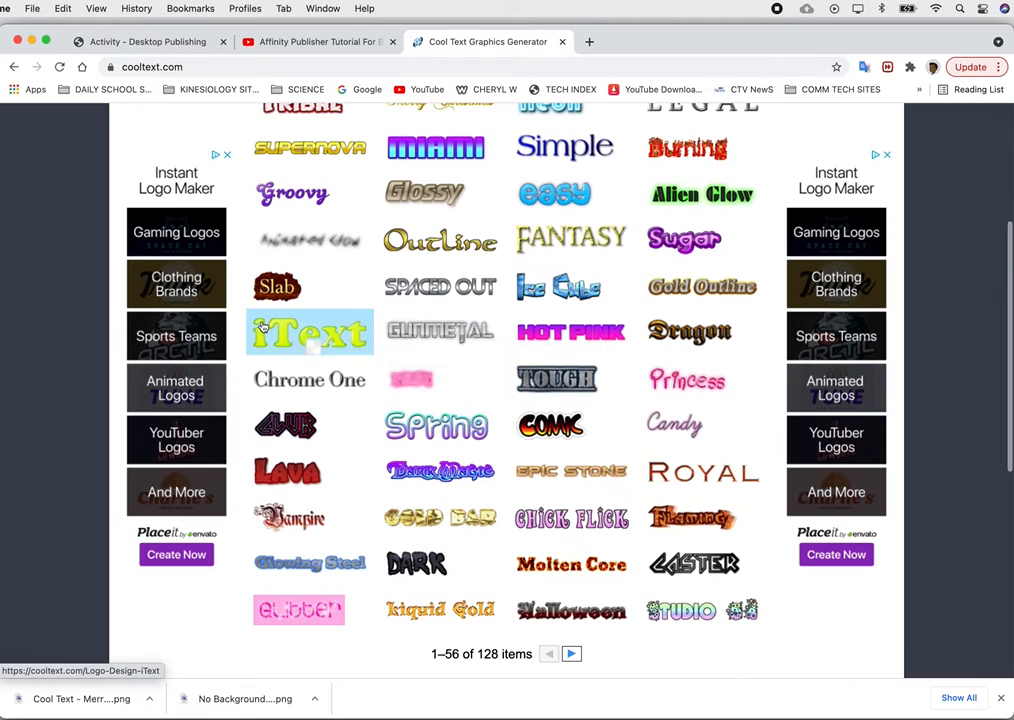
left_click(571, 654)
scroll(602, 545, "down", 3)
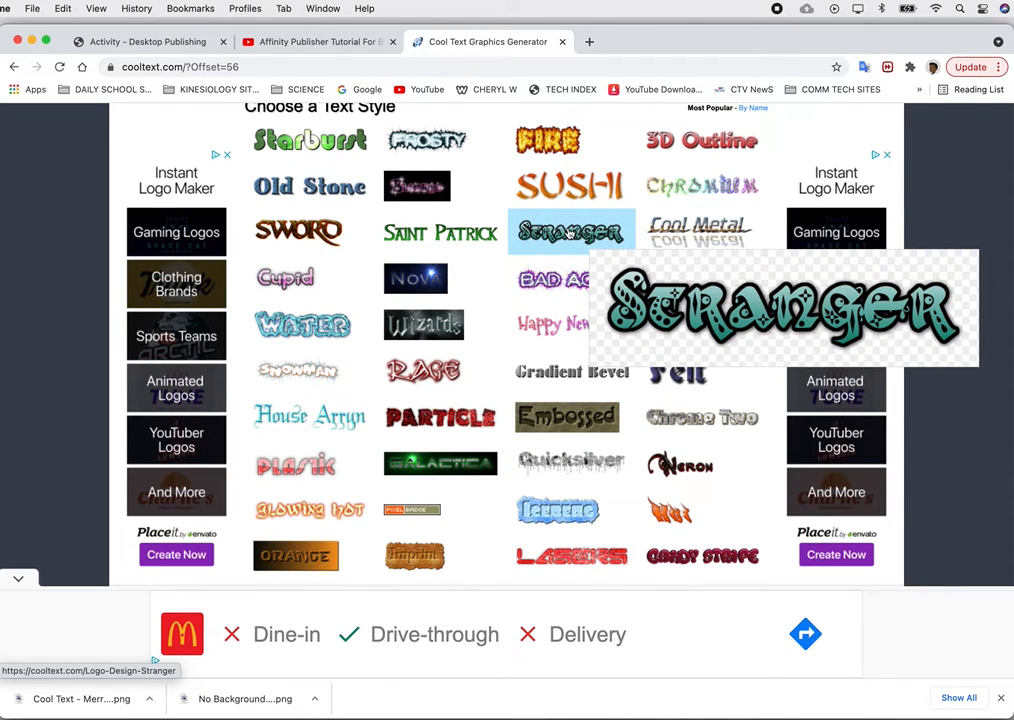
left_click(568, 234)
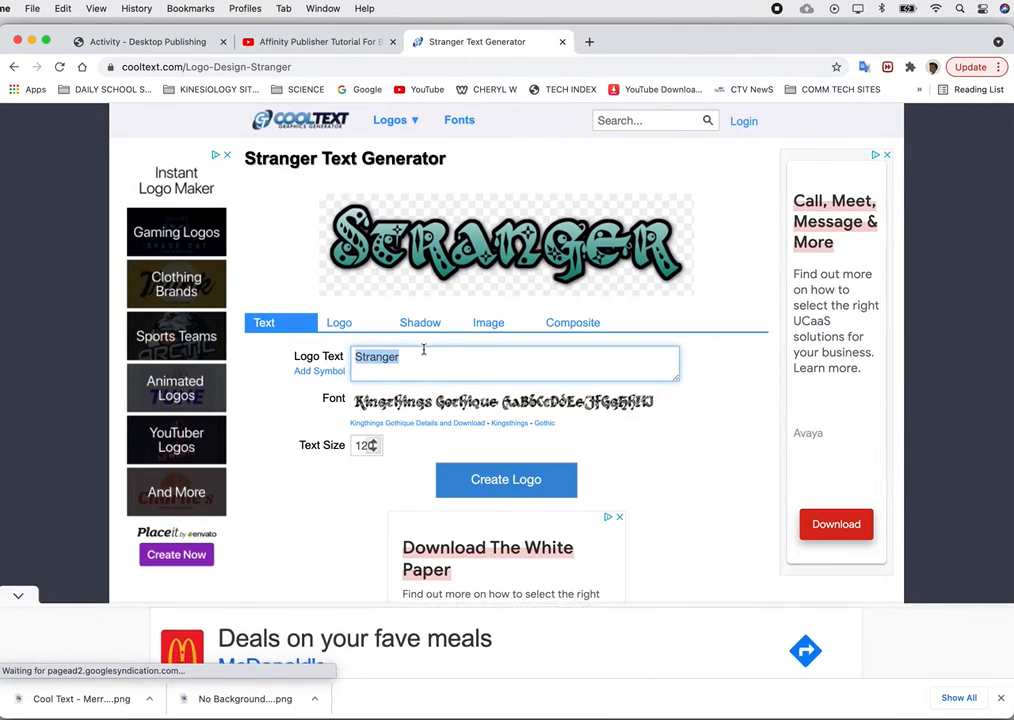
- Replace the logo text with "My Desktop Publishing" and create the logo
left_click(424, 355)
left_click_drag(424, 355, 354, 354)
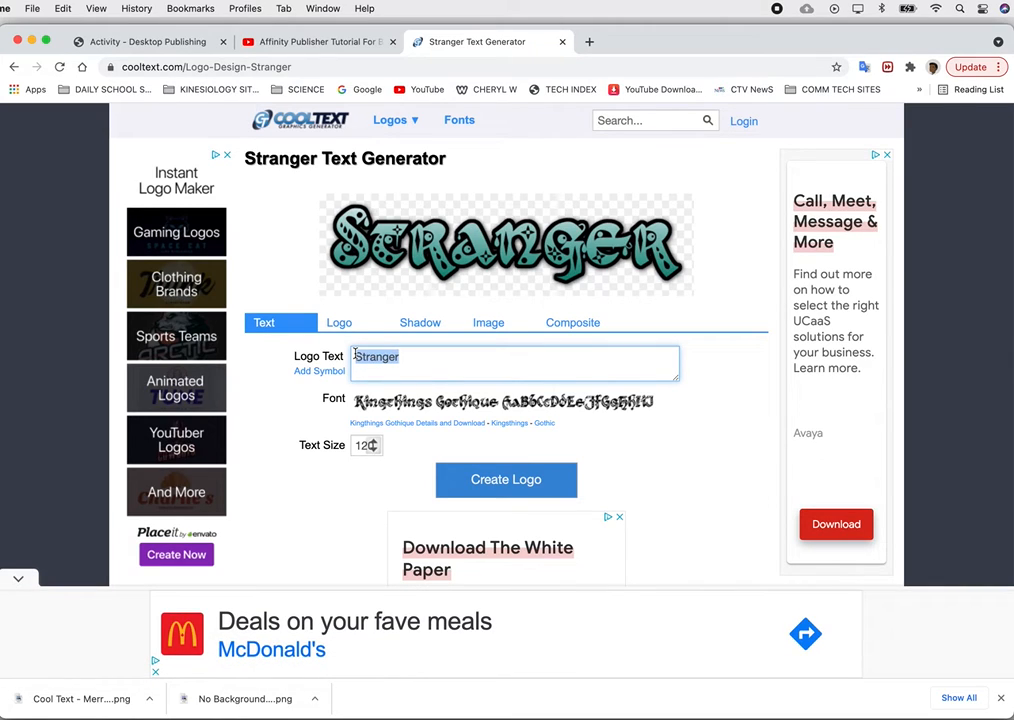
type("My ")
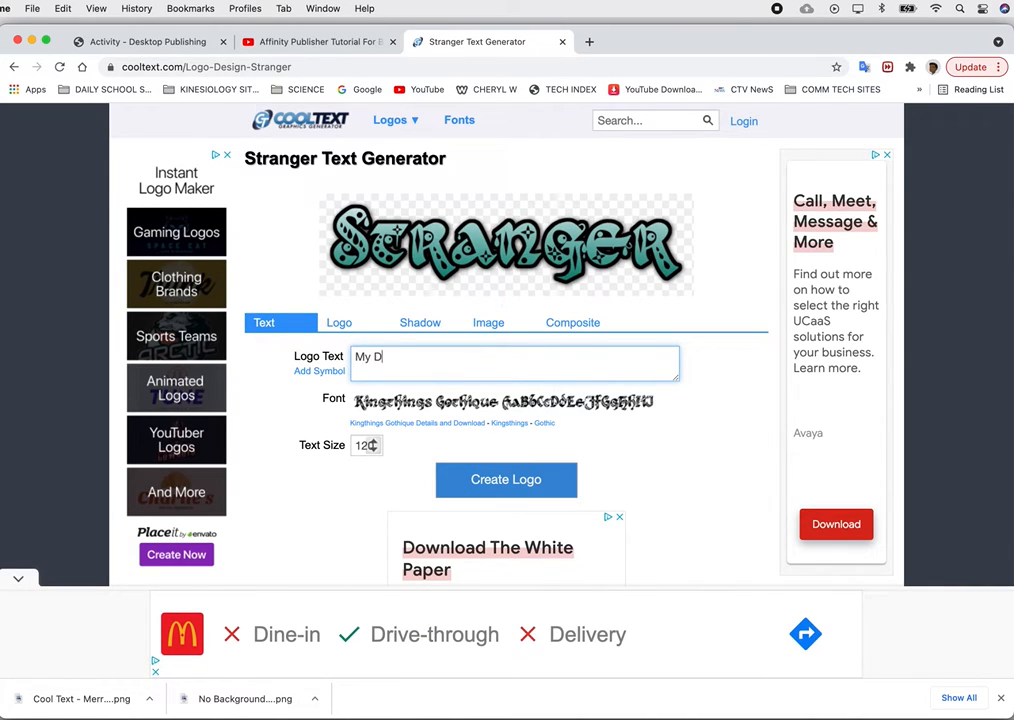
type("Desktop Pu")
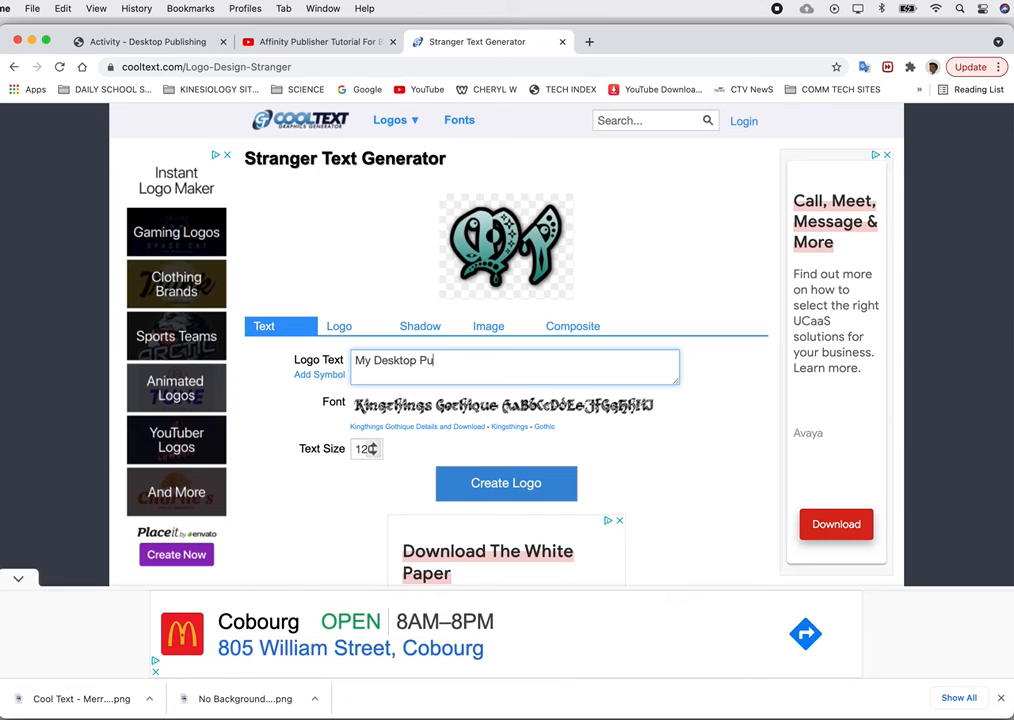
type("blishing")
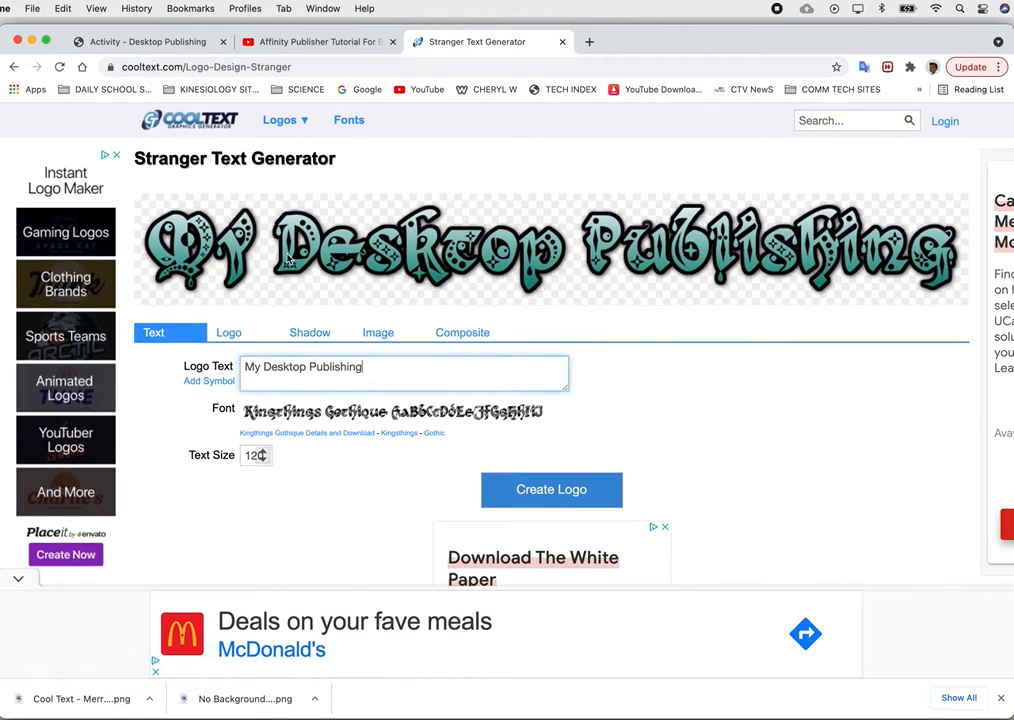
left_click(585, 492)
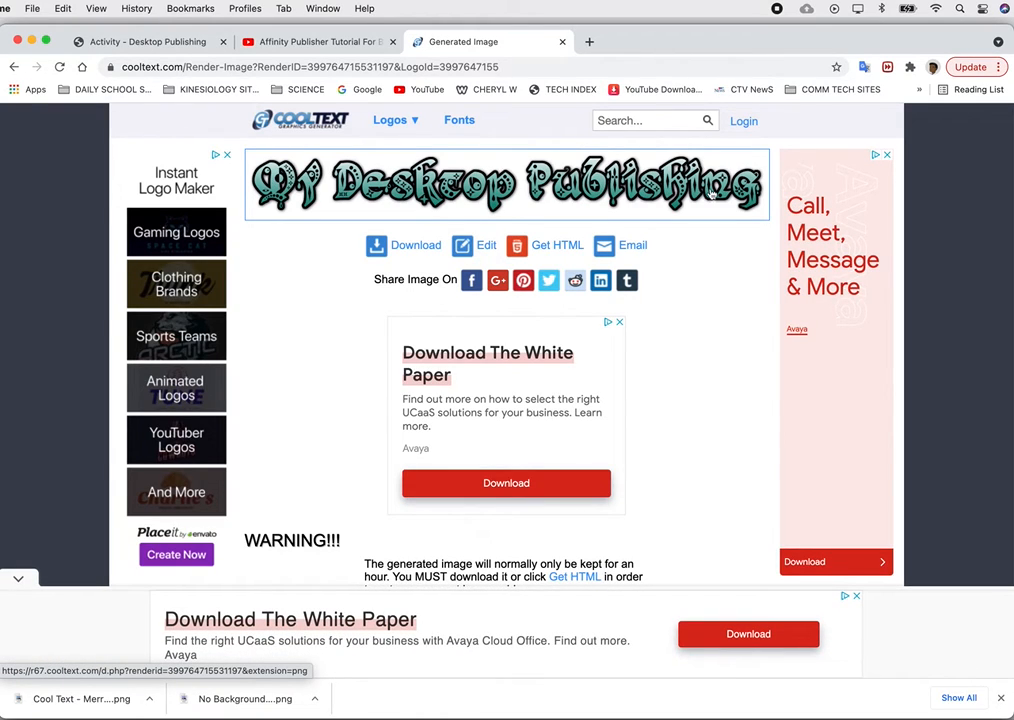
- Download the generated logo image and show the file in Finder's Downloads folder
left_click(416, 246)
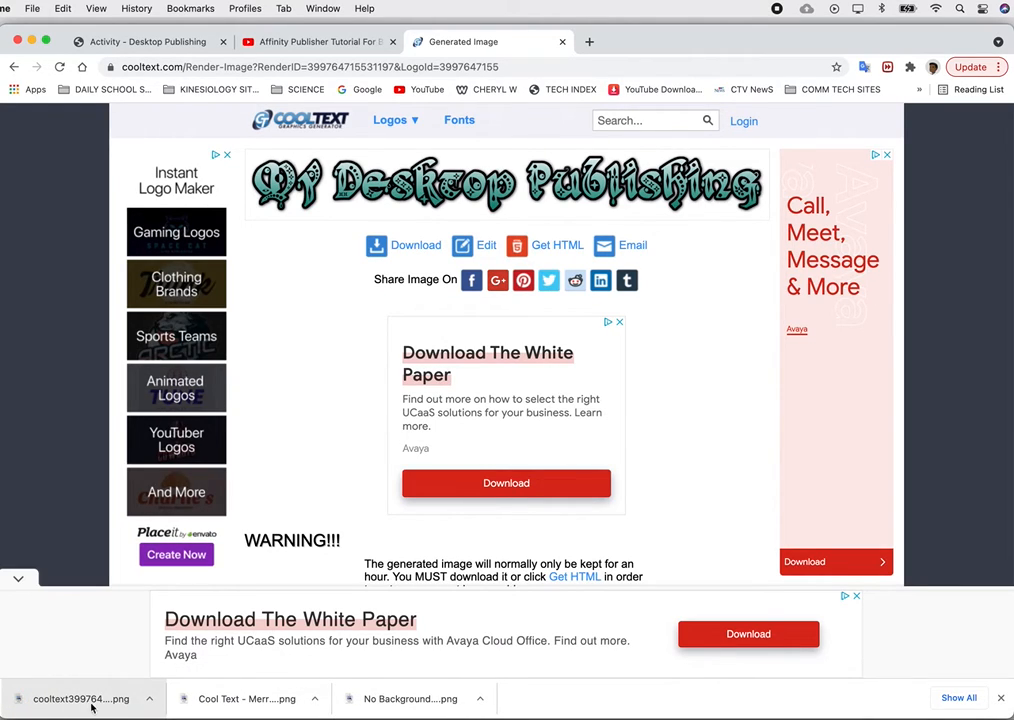
left_click(149, 699)
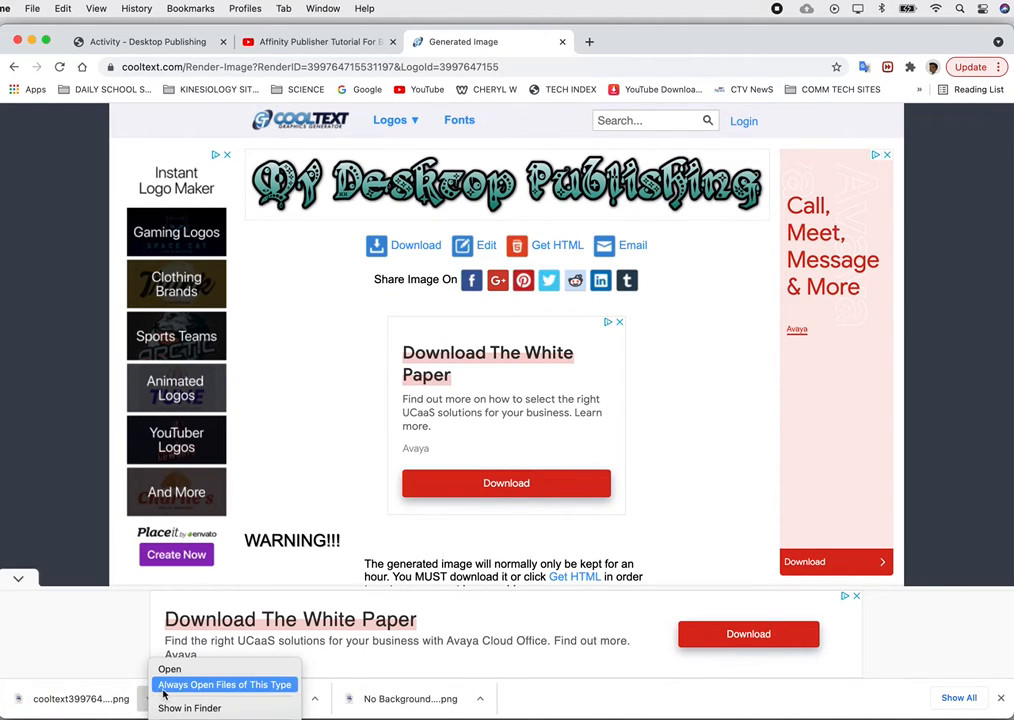
left_click(165, 707)
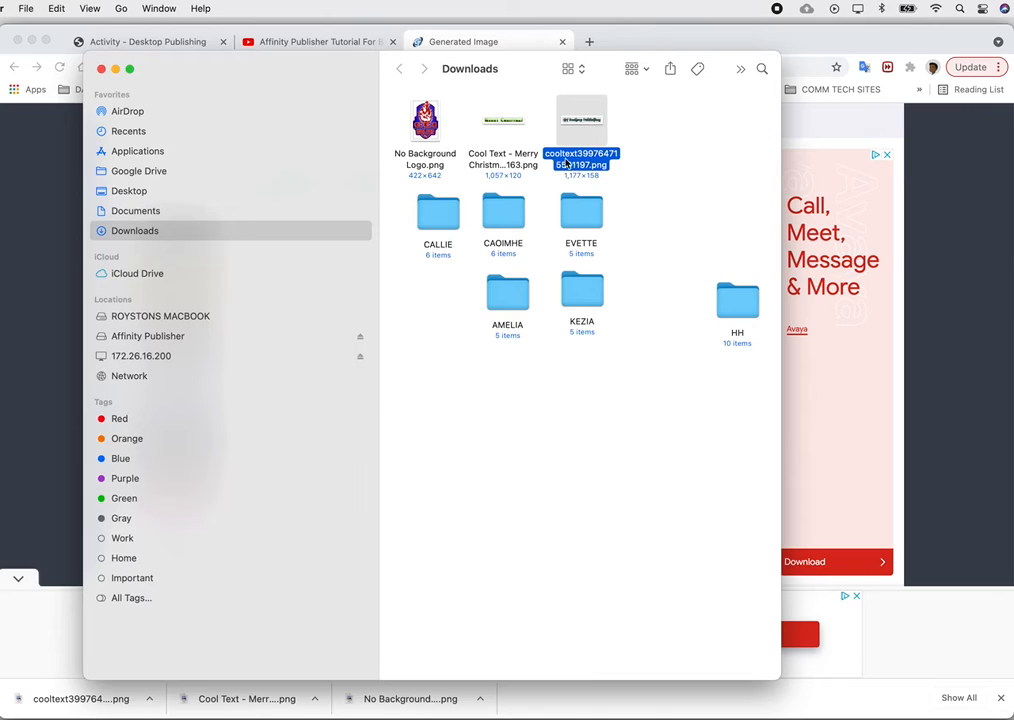
left_click(659, 158)
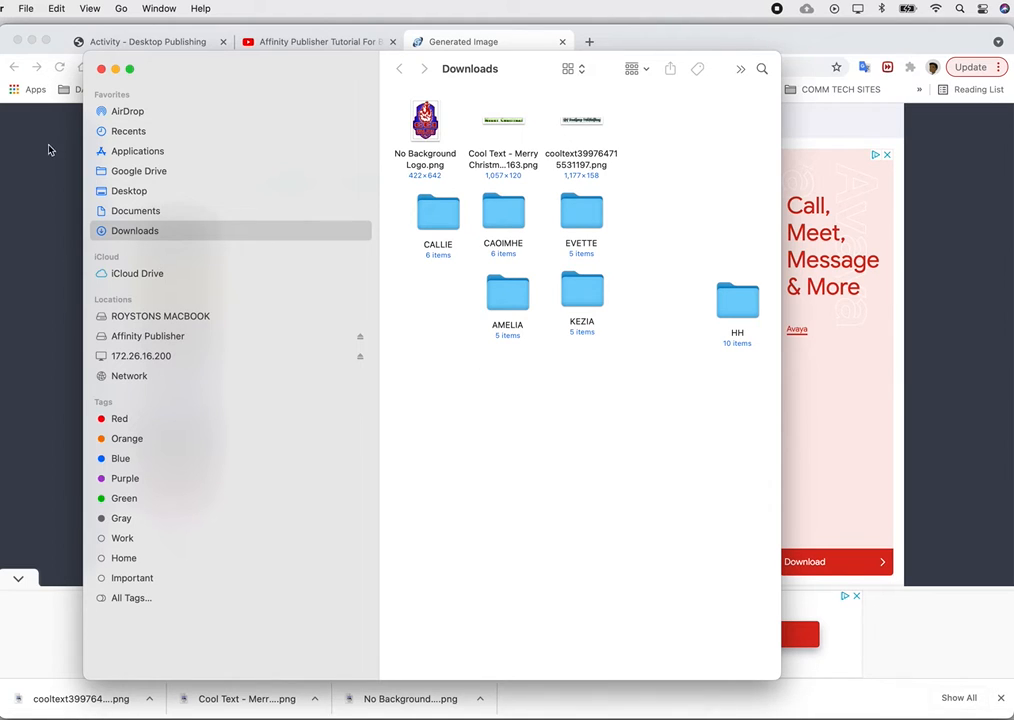
- Return to Affinity Publisher and place cooltext399764715531197.png from Downloads on page 1 below the Masthead text
left_click(31, 40)
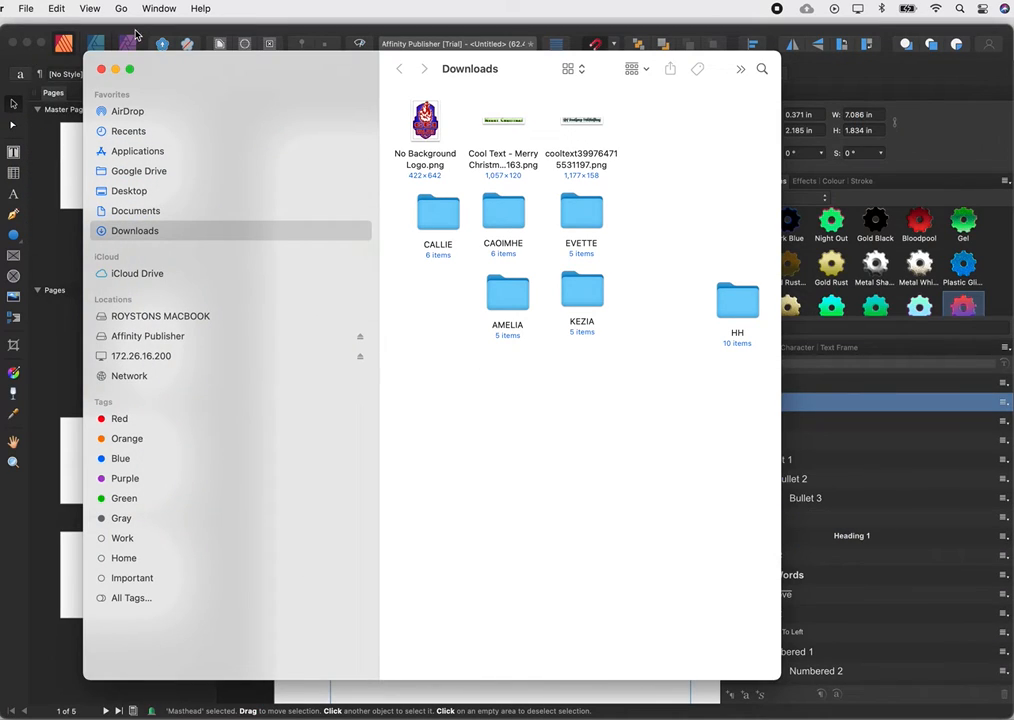
left_click(135, 37)
left_click(496, 430)
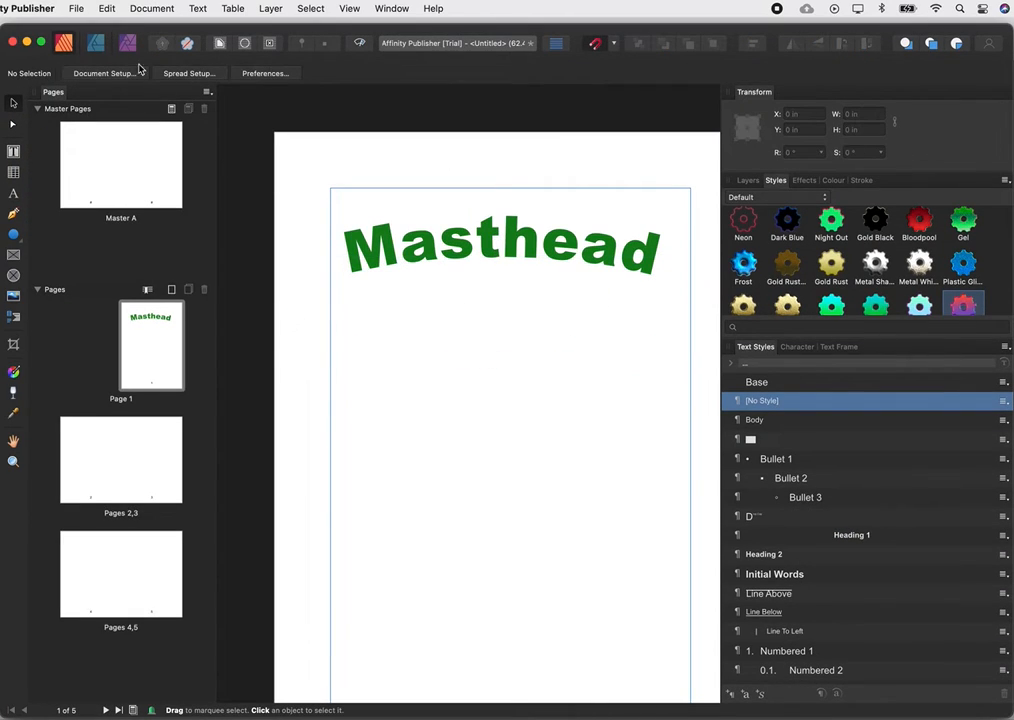
left_click(77, 9)
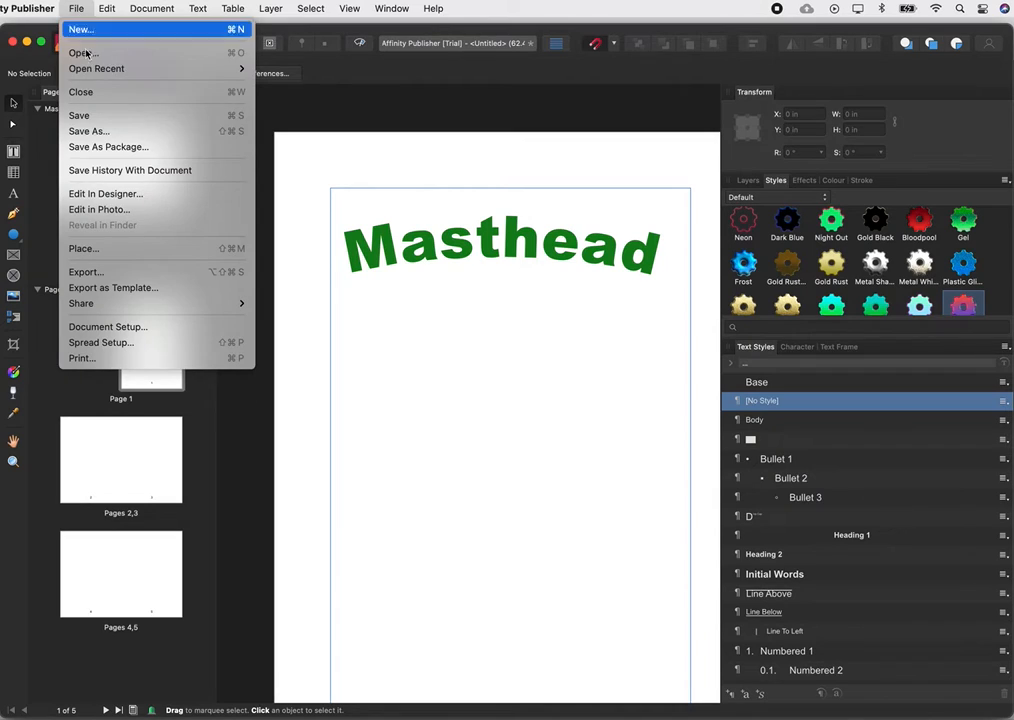
left_click(103, 252)
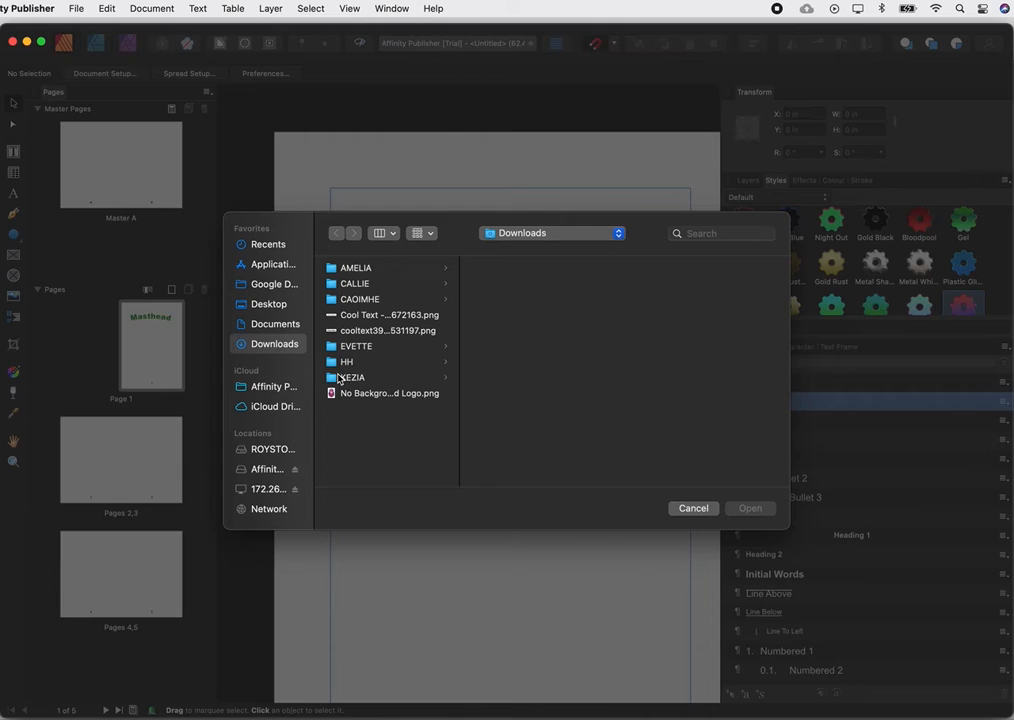
left_click(378, 332)
left_click(749, 508)
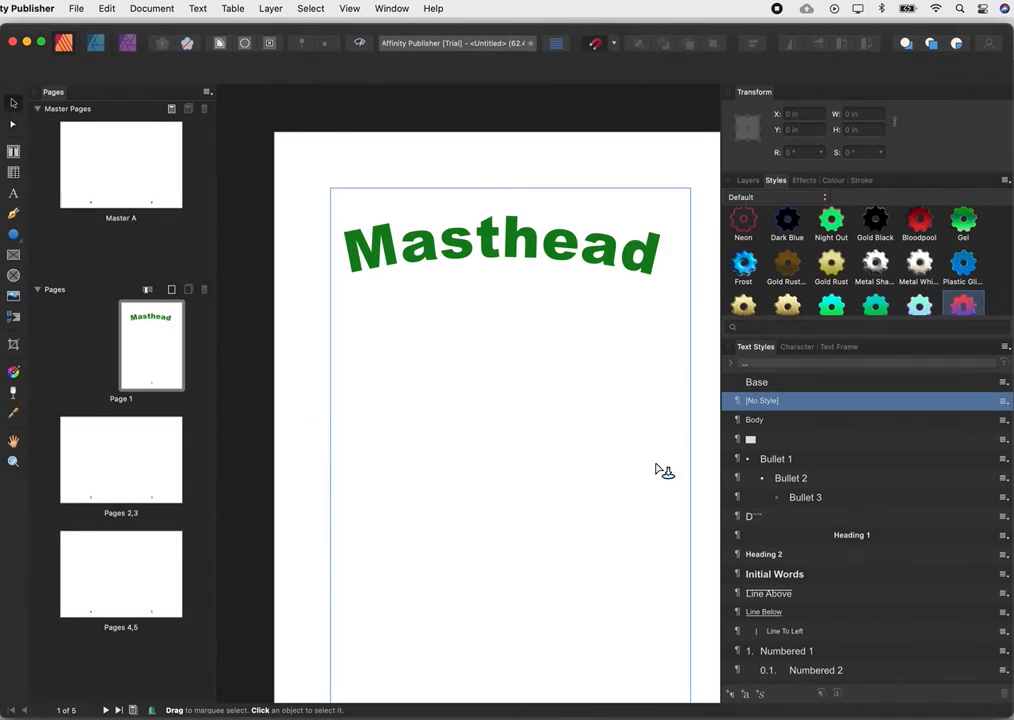
left_click(350, 319)
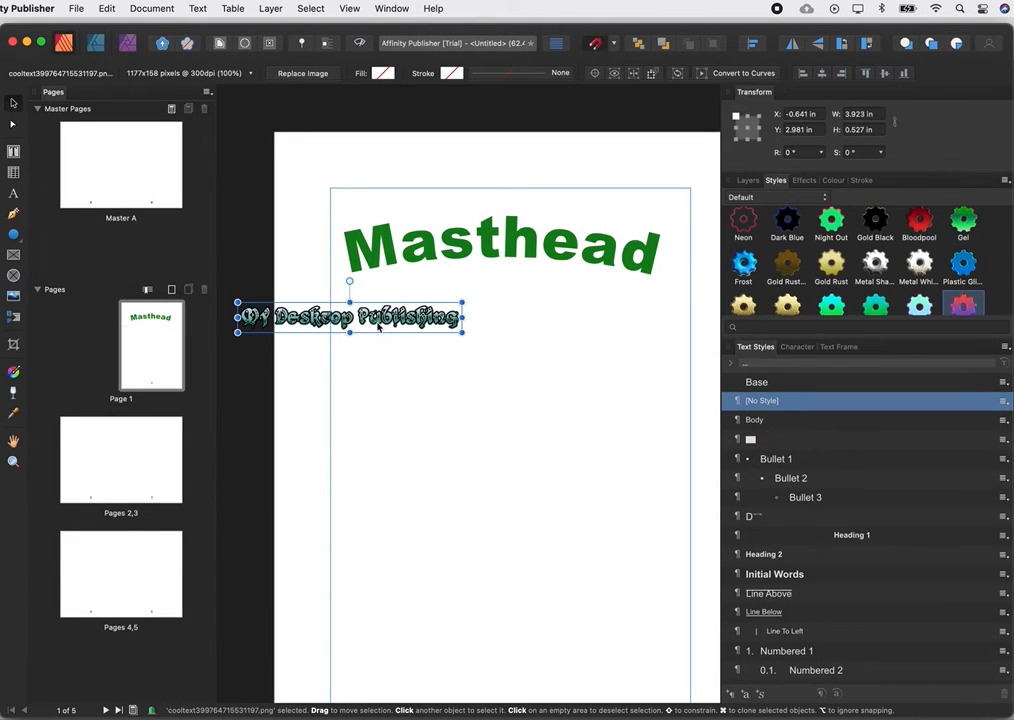
- Enlarge the placed logo proportionally to about 6.01 in wide and move it above the top margin of page 1
left_click_drag(464, 333, 580, 388)
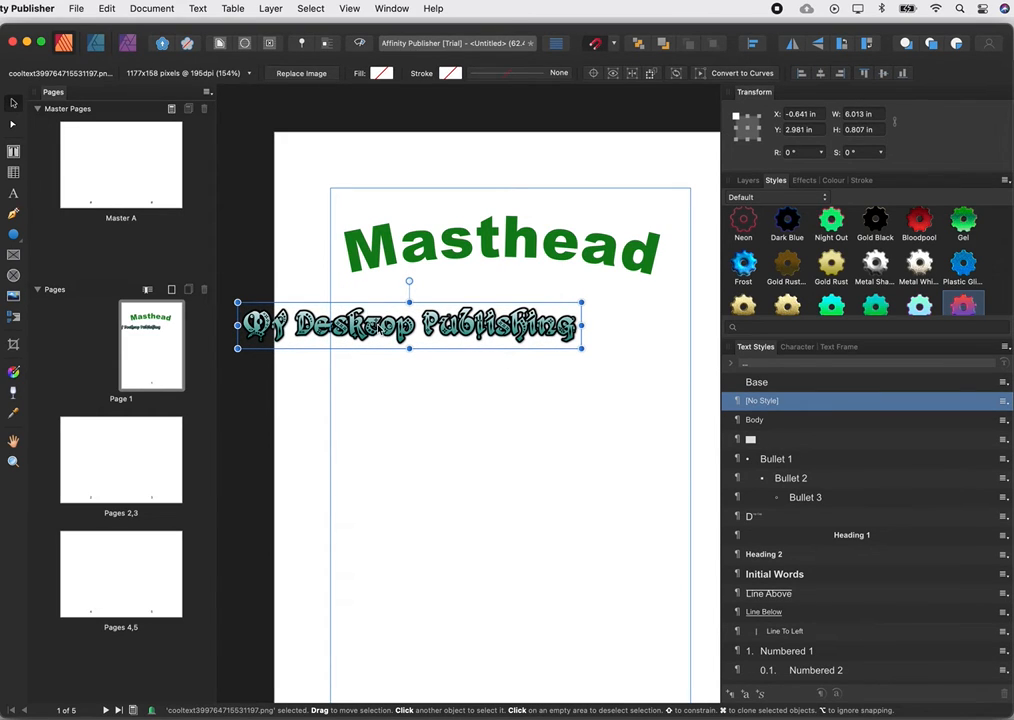
left_click_drag(376, 331, 464, 170)
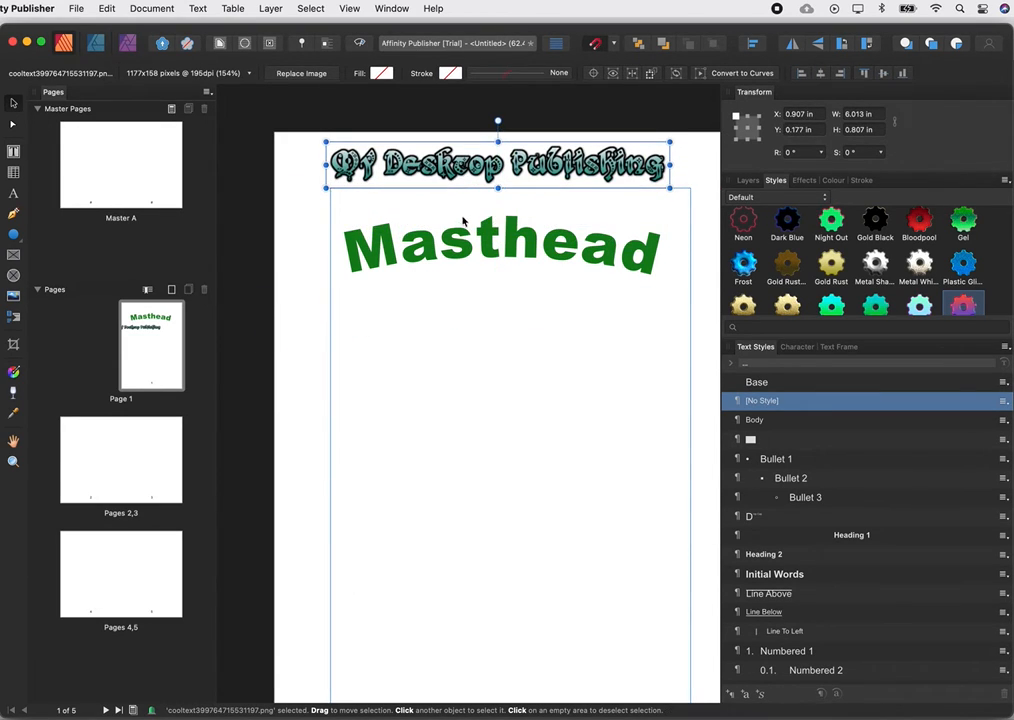
- Delete the curved green Masthead text from page 1
left_click(361, 182)
key("Delete")
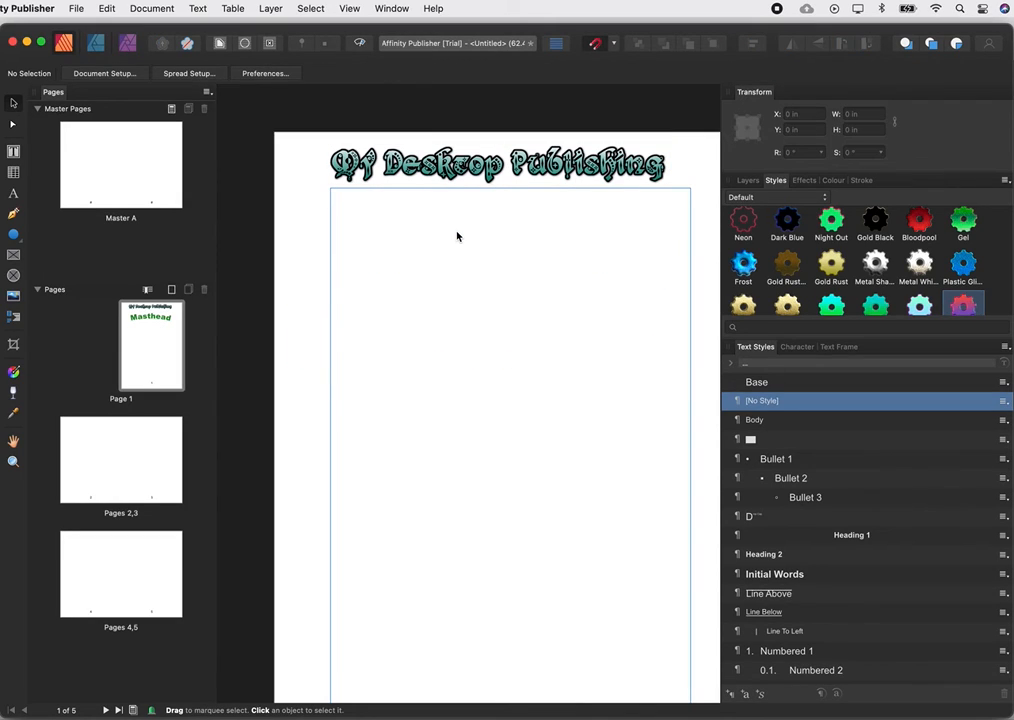